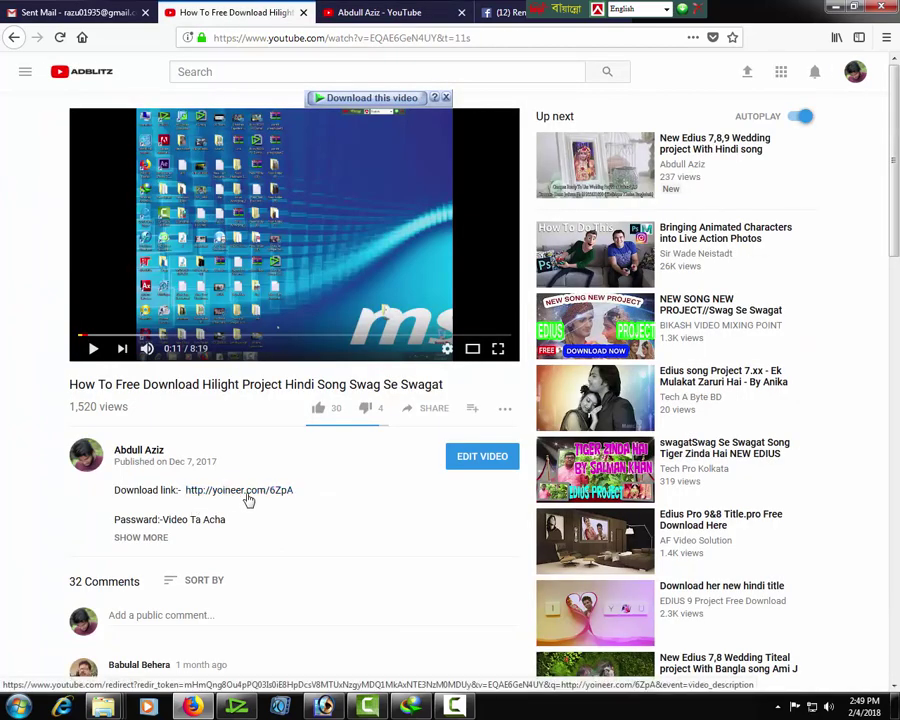
Step: Open the download link in the video description and get past the adf.ly ad to the MediaFire file page
click(249, 501)
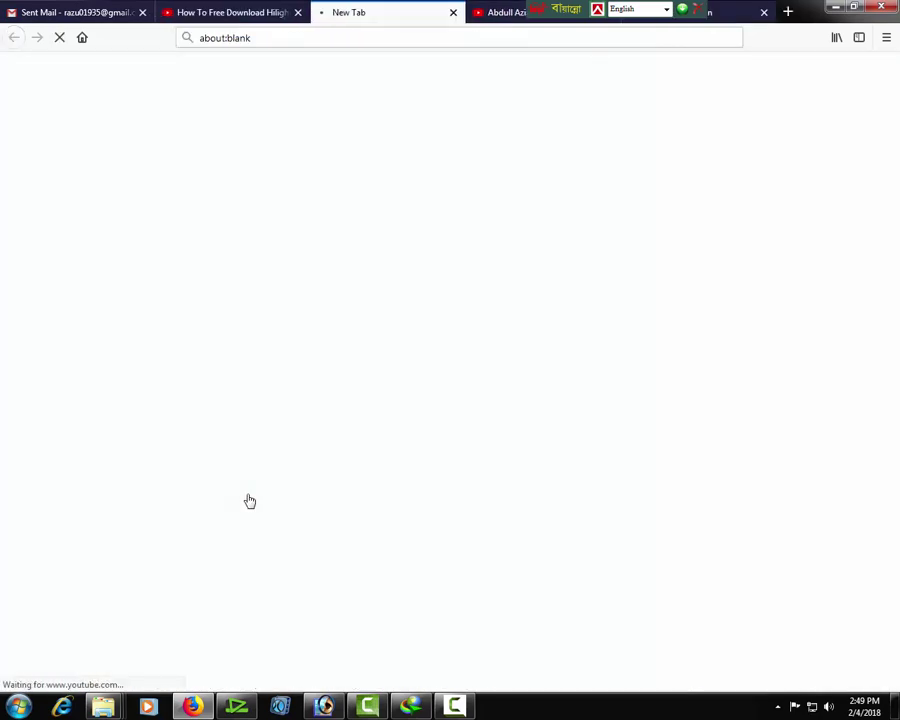
click(464, 706)
click(831, 646)
click(832, 645)
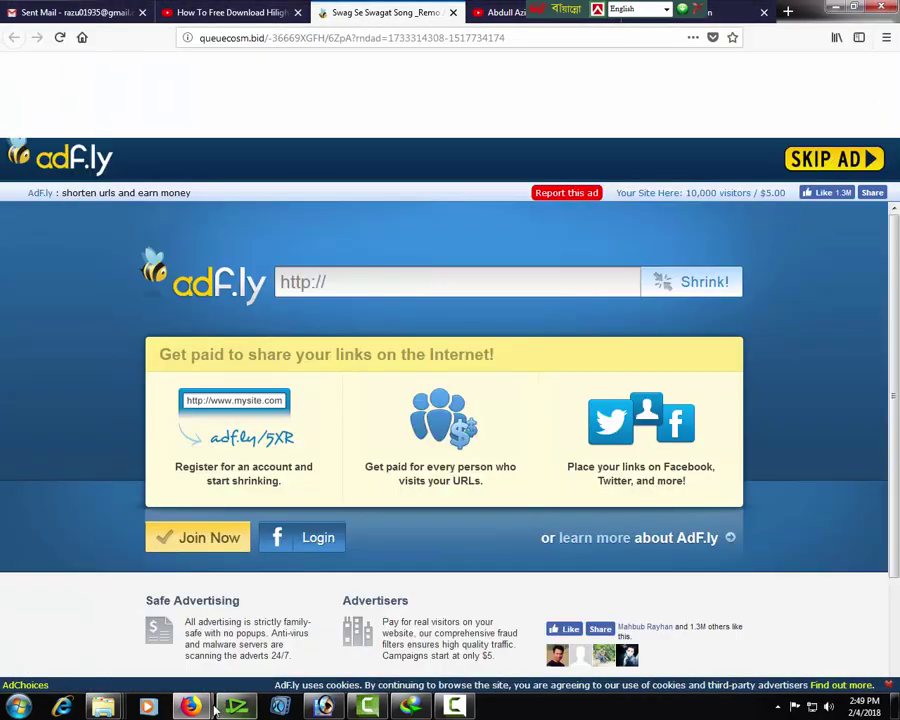
click(252, 661)
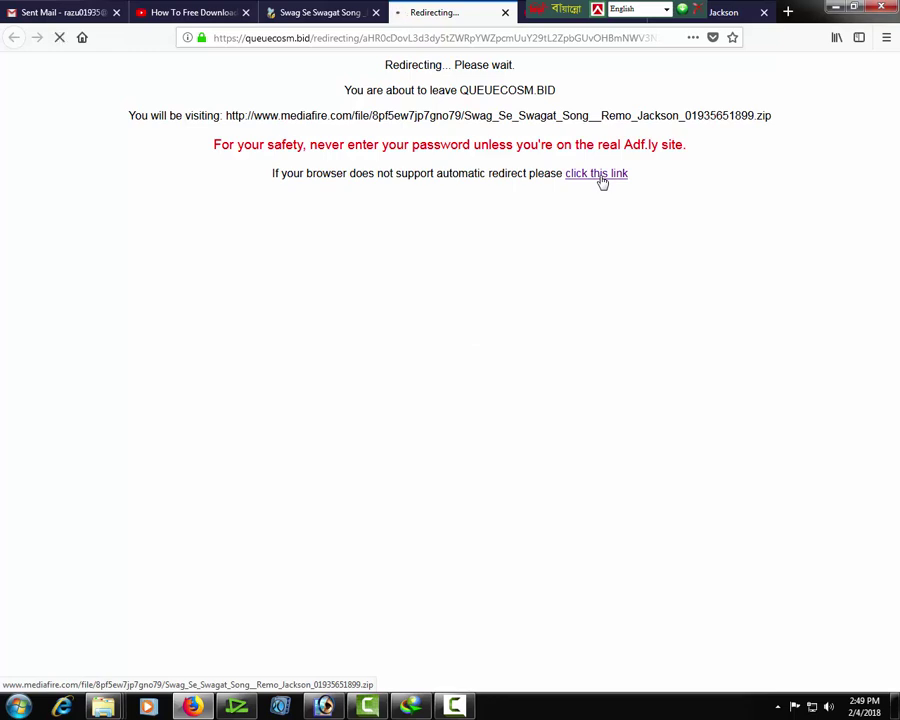
click(454, 706)
click(829, 644)
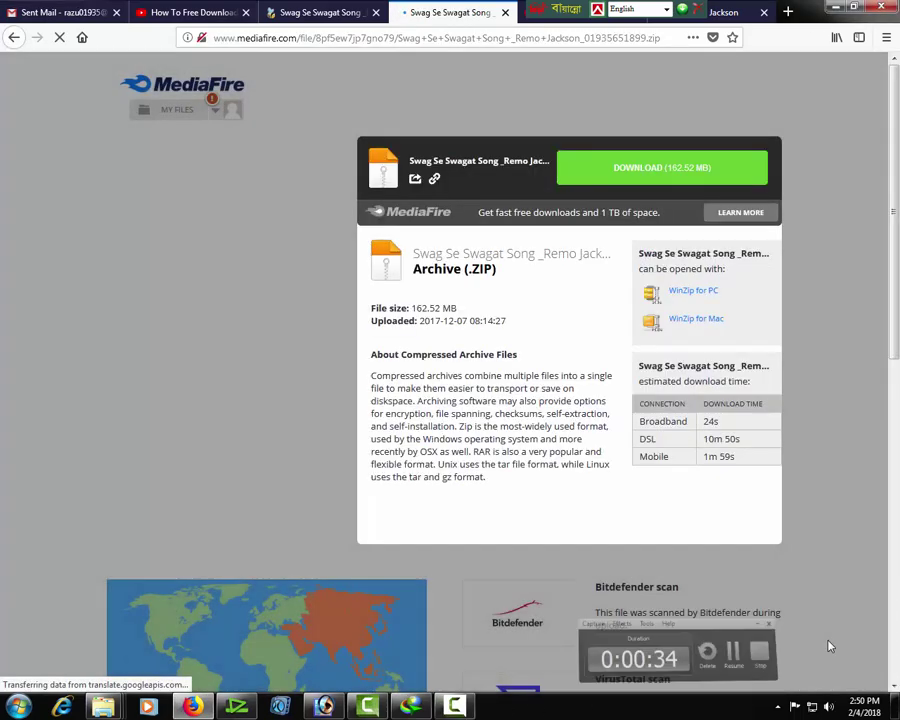
Step: Start downloading the Swag Se Swagat Song ZIP archive from MediaFire, and close the MediaFire and adf.ly pages
click(697, 178)
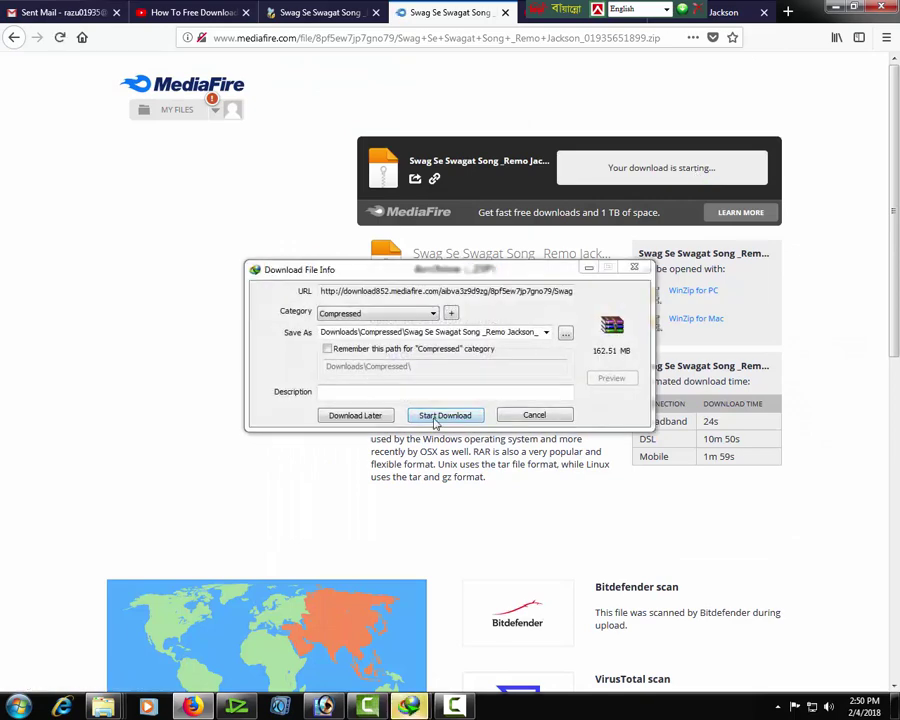
click(435, 419)
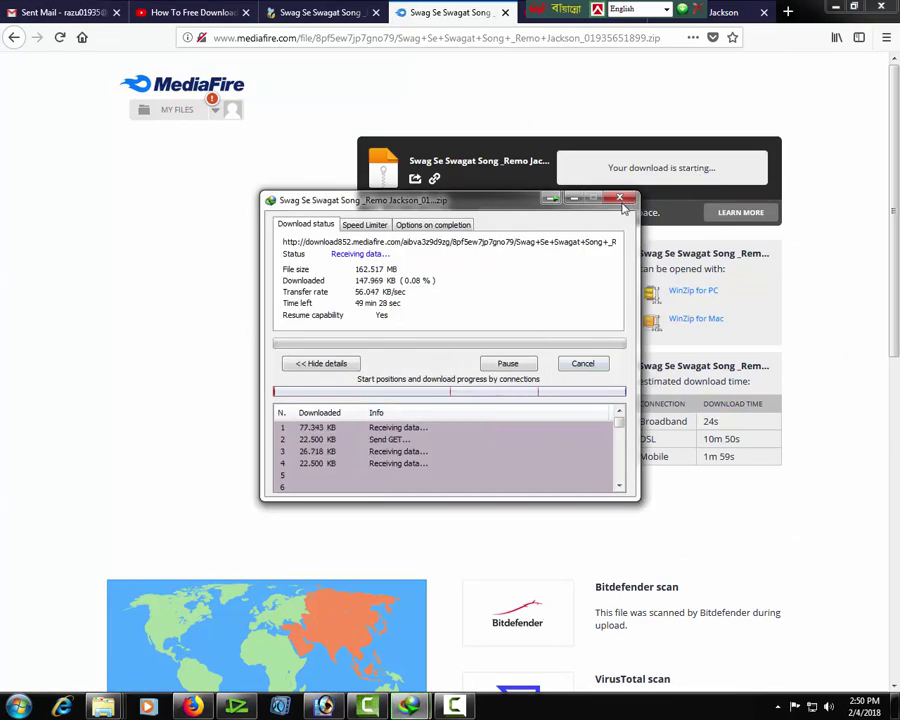
click(628, 283)
click(505, 12)
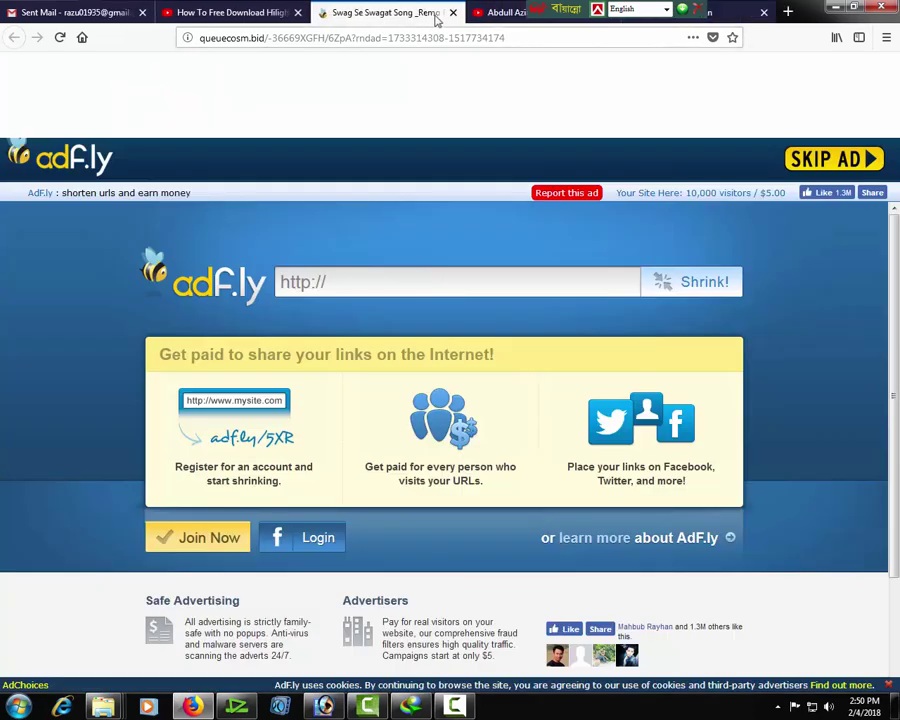
click(455, 14)
Step: Look through the posts on the open Facebook profile's timeline, ending at the profile header
click(507, 14)
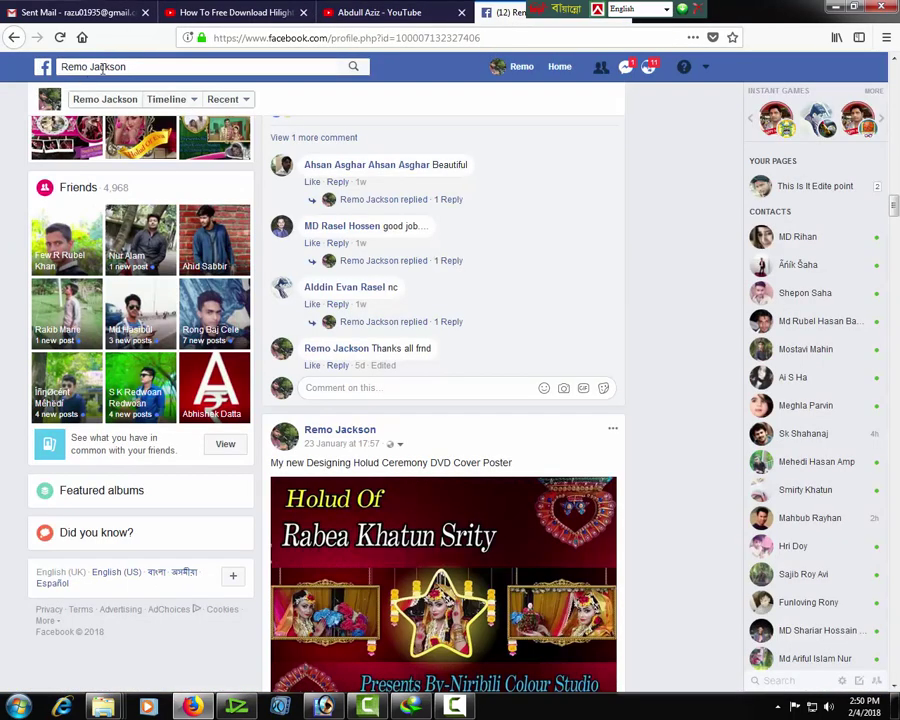
scroll(548, 328, up, 15)
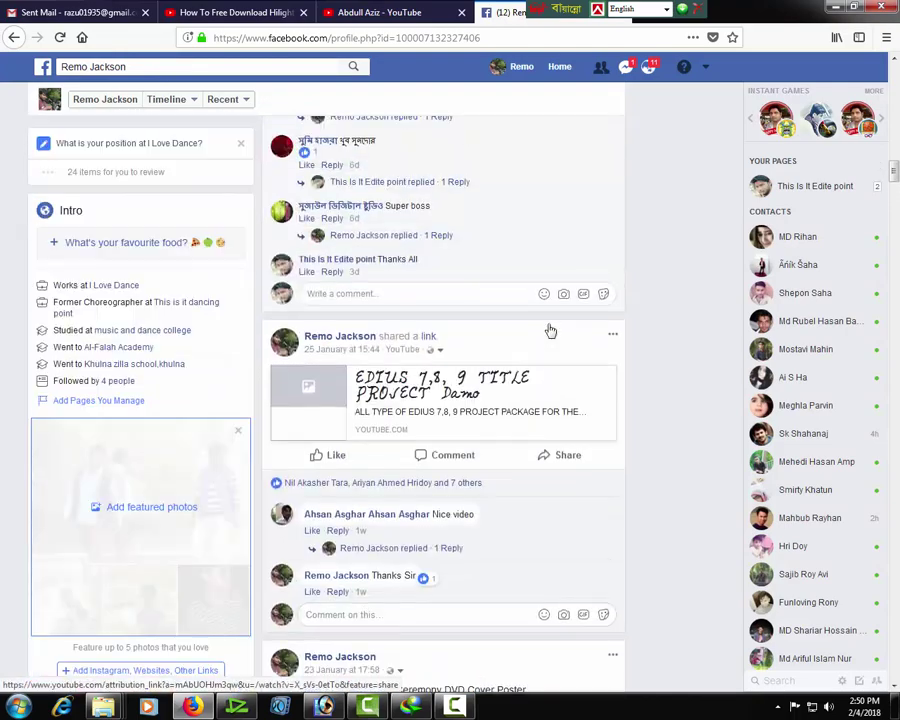
scroll(548, 328, up, 15)
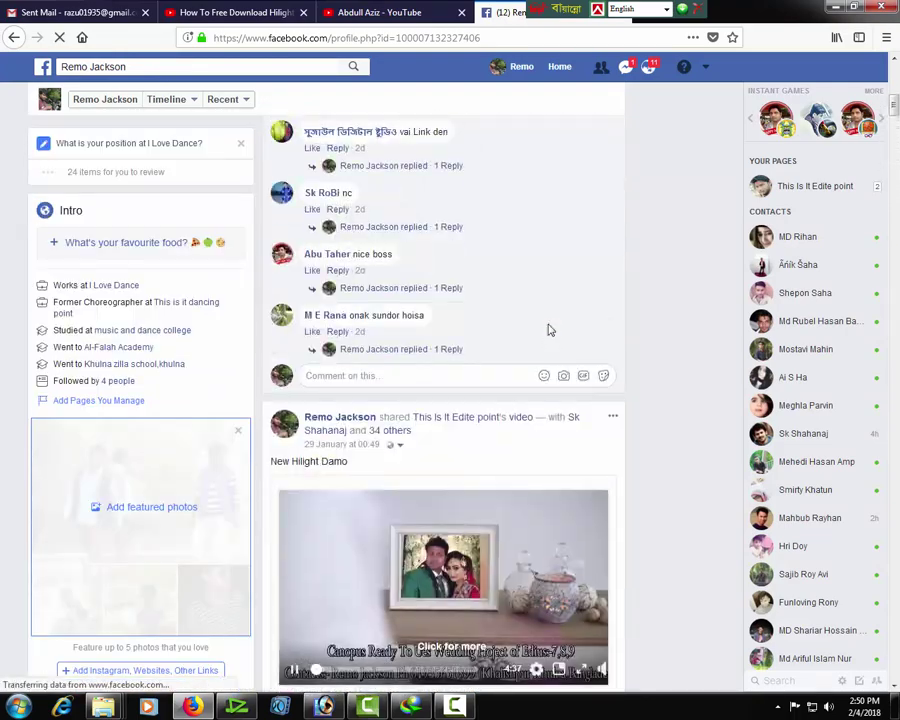
scroll(433, 378, down, 7)
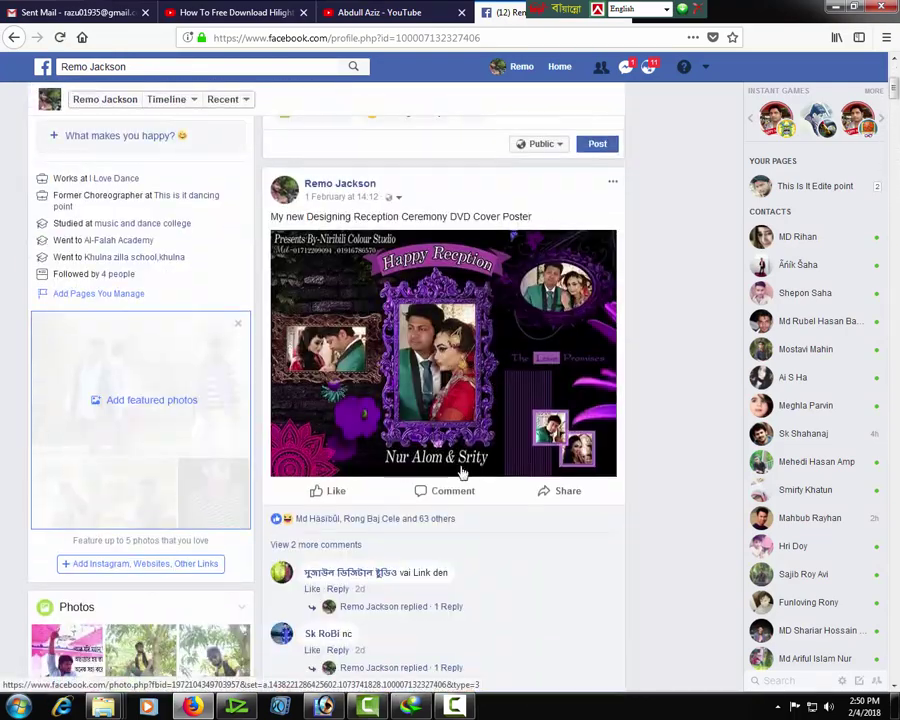
scroll(455, 447, up, 8)
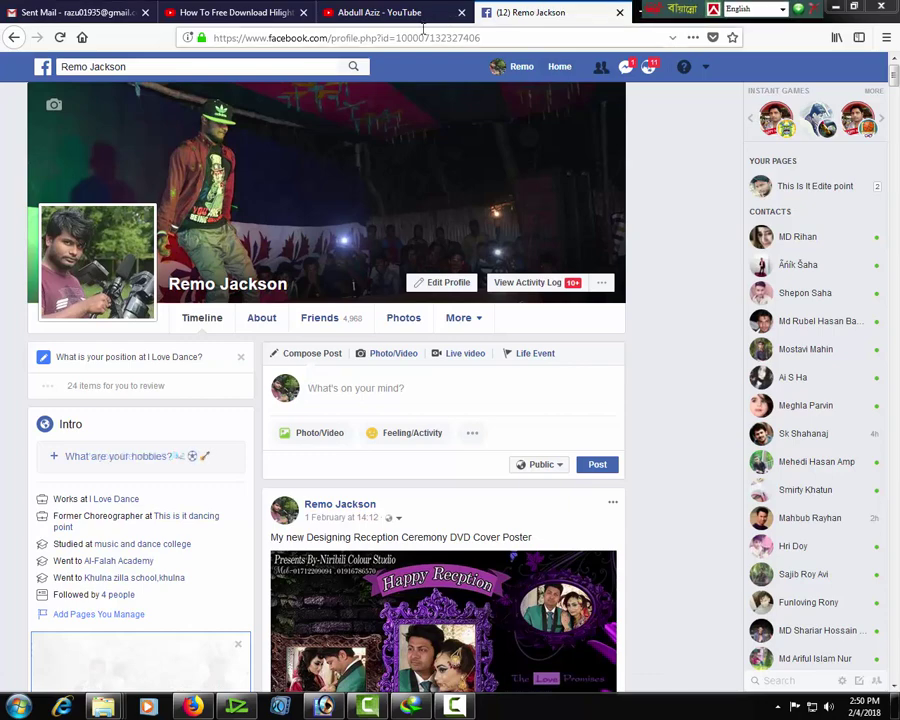
Step: Minimize the browser and the download manager, switch to EDIUS, and move the floating language bar off the preview window's menu area
click(838, 7)
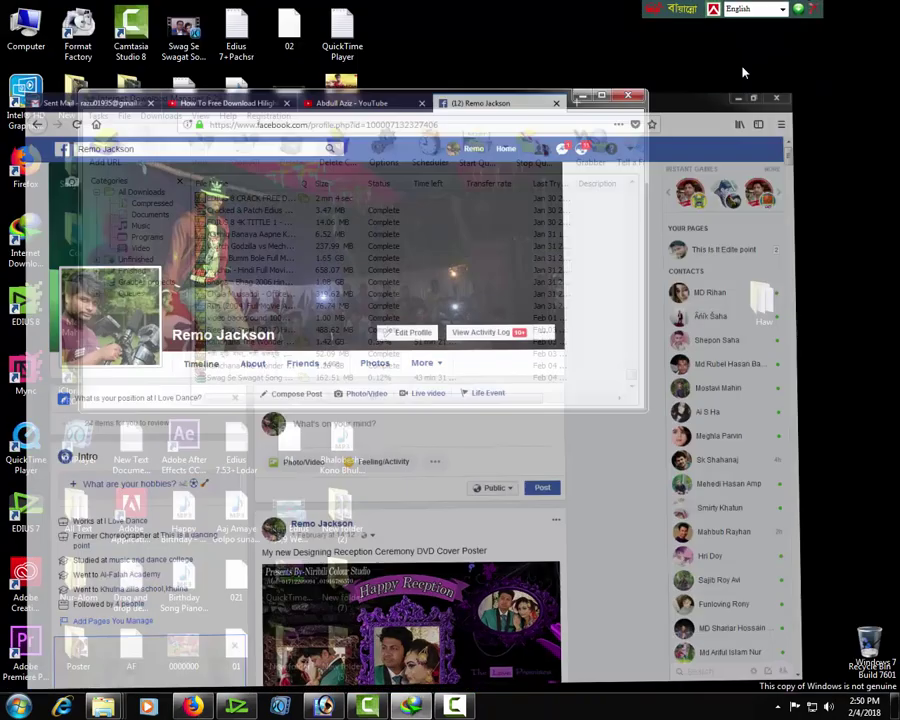
click(588, 97)
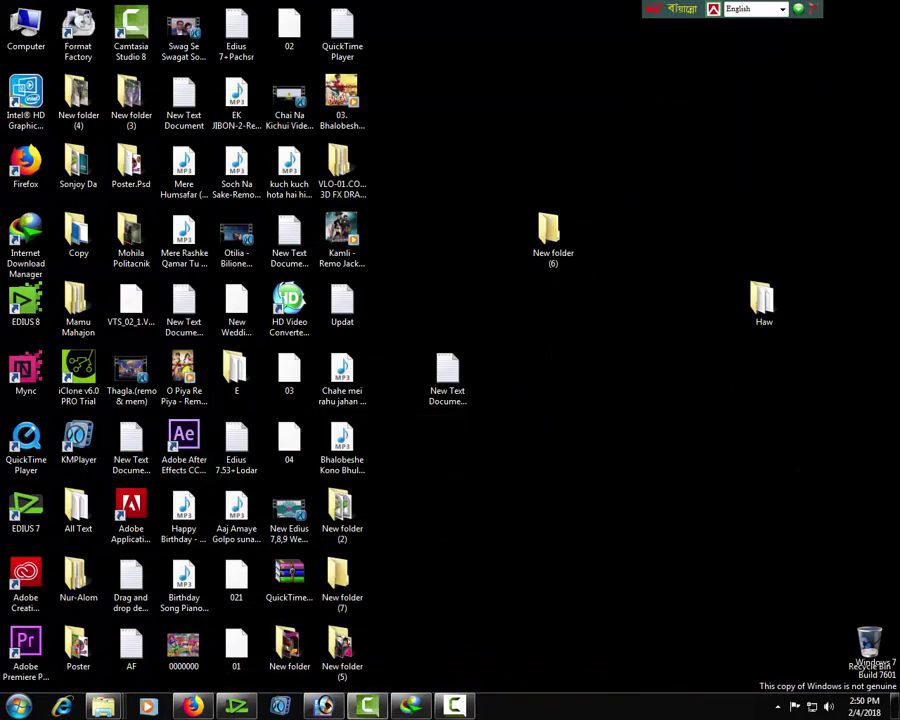
click(240, 706)
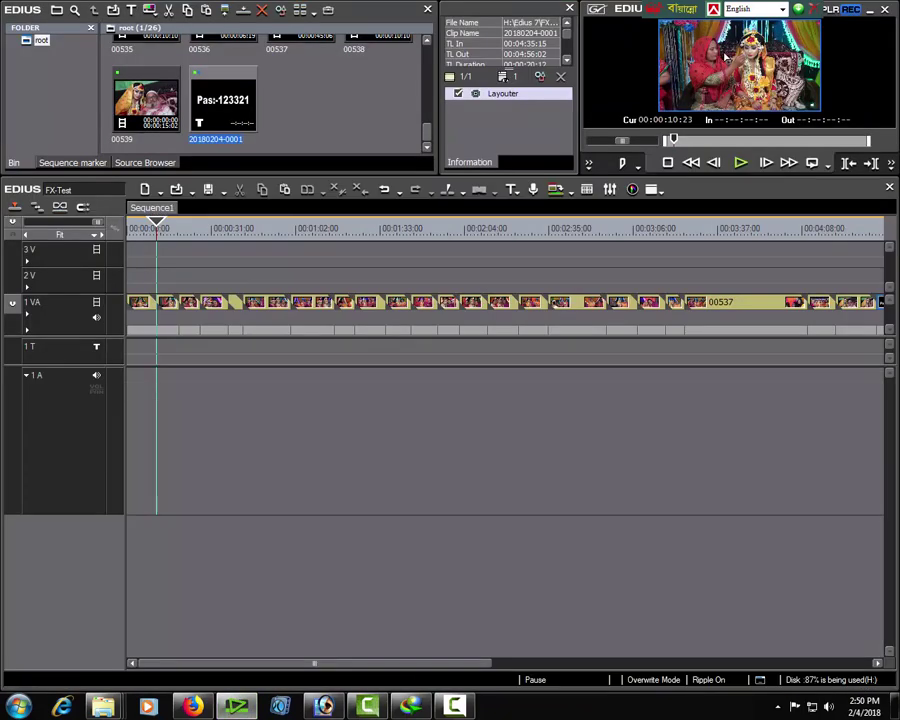
drag(706, 9, 497, 9)
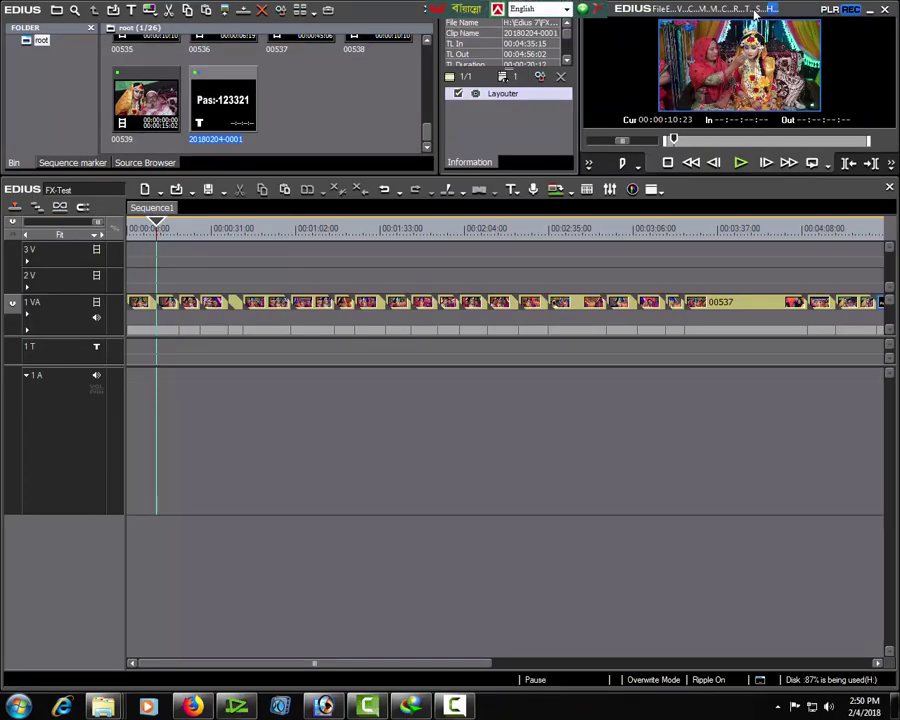
Step: Check the FX-Test project's preset in Project Settings without changing it
click(760, 9)
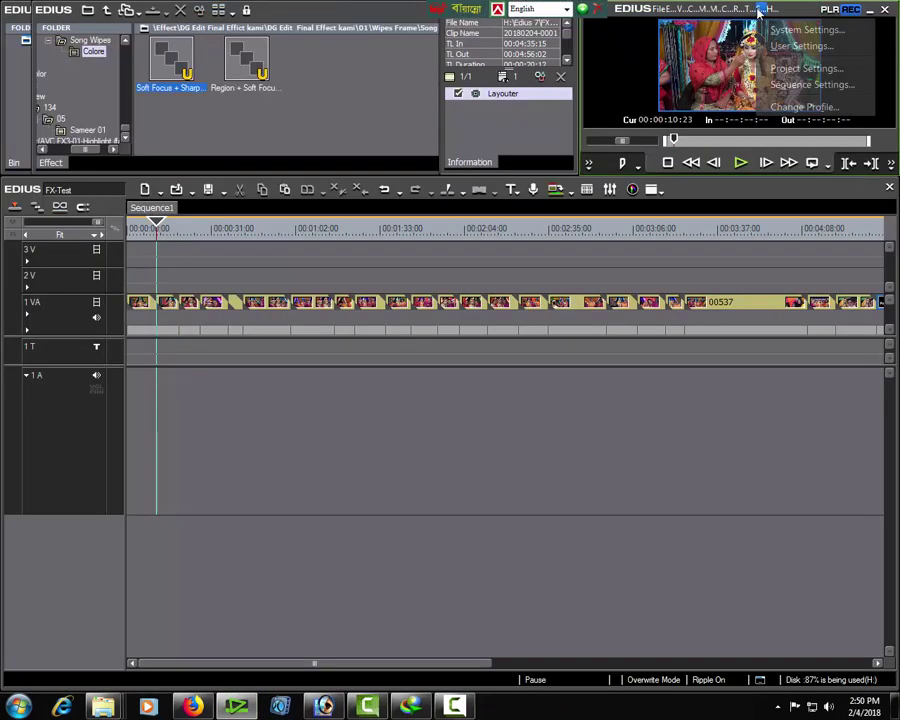
click(792, 69)
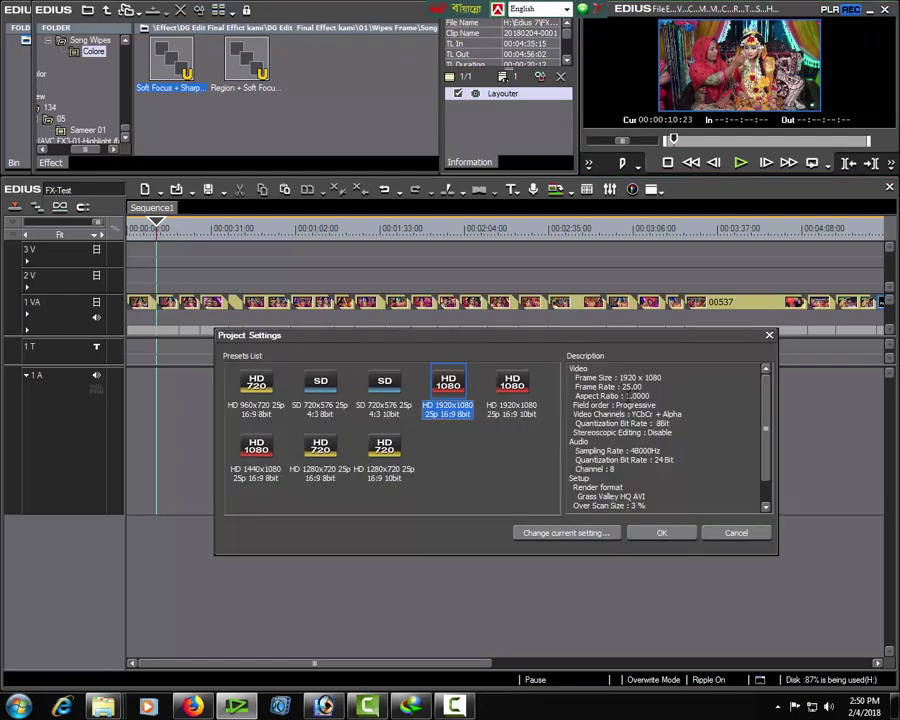
click(740, 533)
Step: Import the sequences from the VLO-01.COUPLE 3D FX DRAG AND DROP project file in its Desktop folder
click(192, 192)
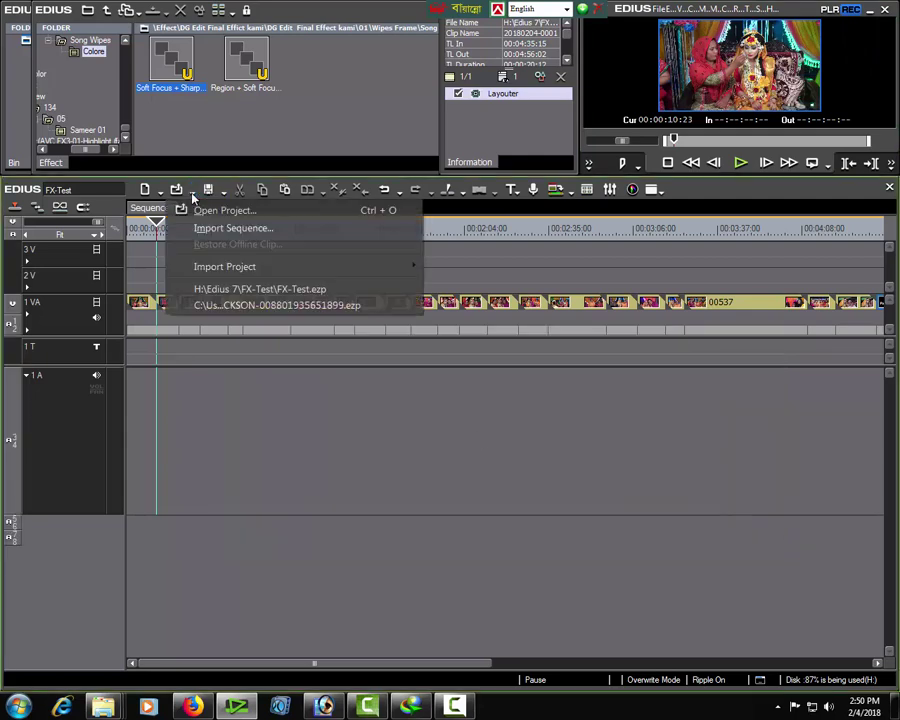
click(241, 229)
click(577, 335)
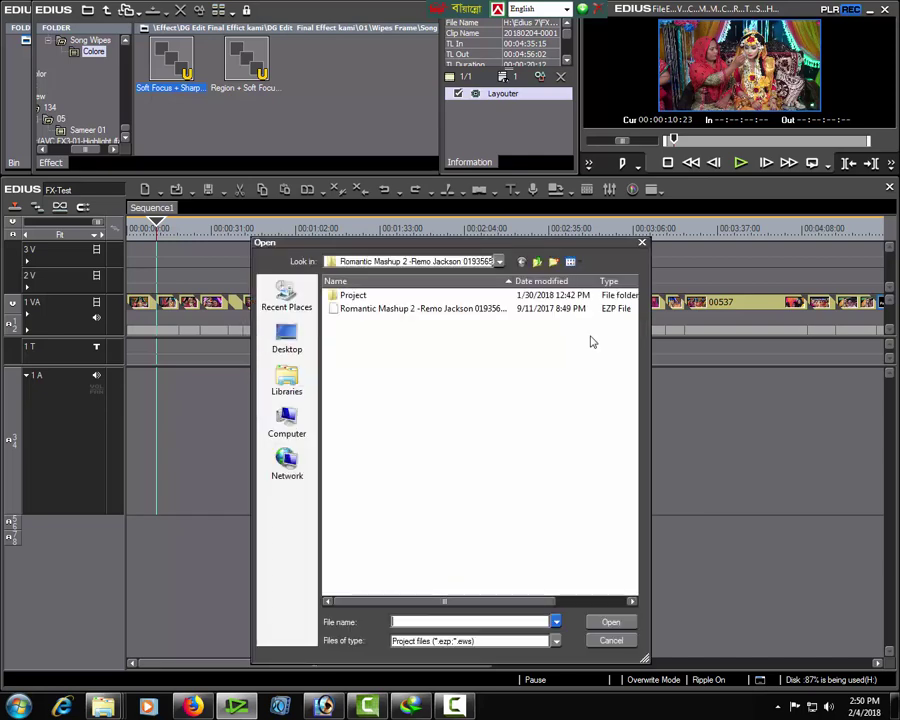
click(286, 344)
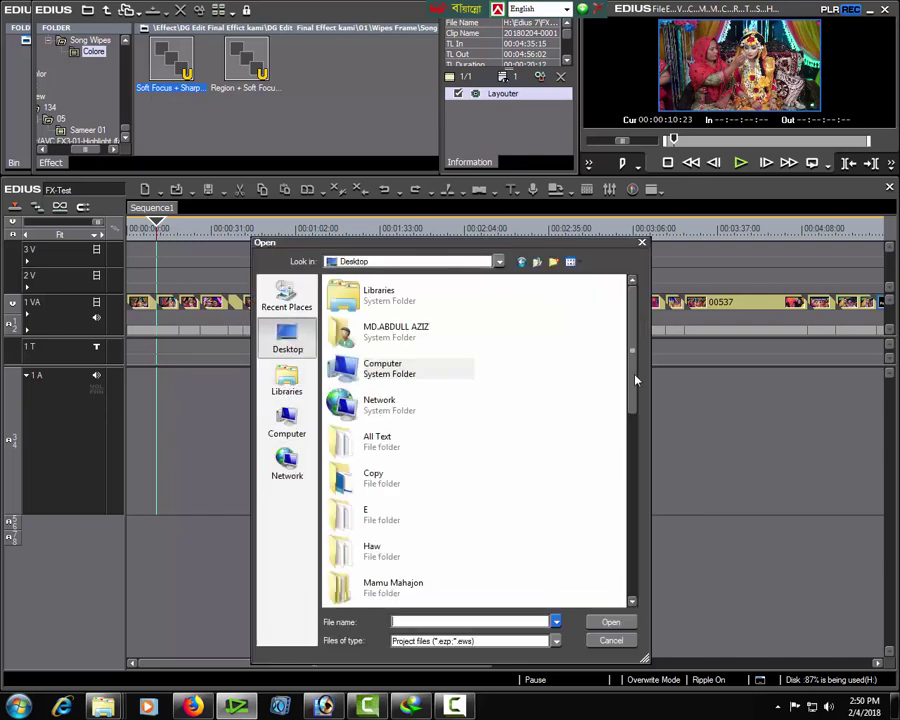
drag(636, 380, 640, 575)
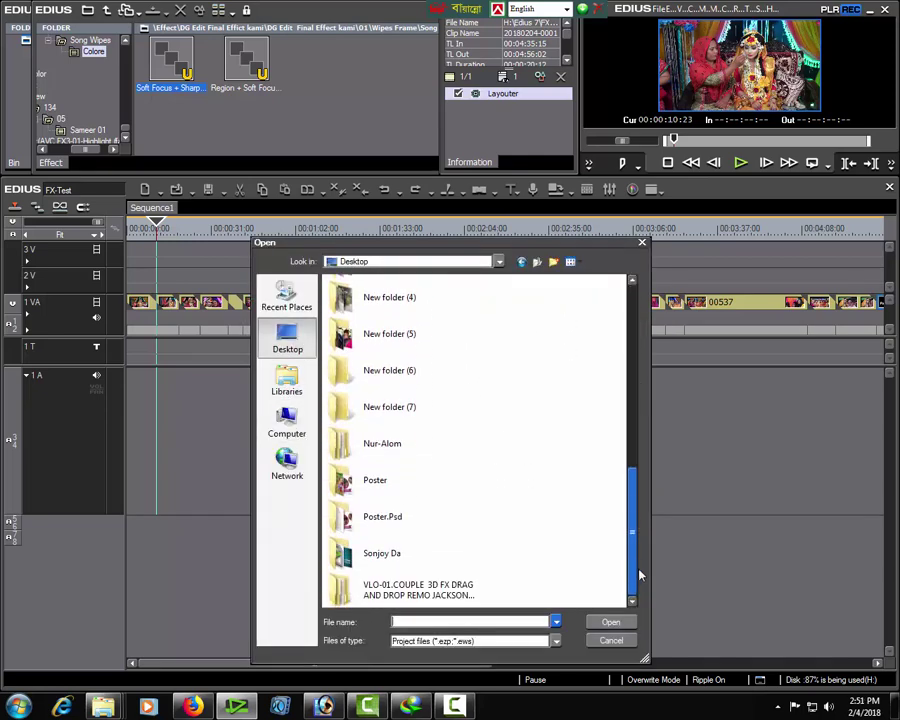
double_click(412, 590)
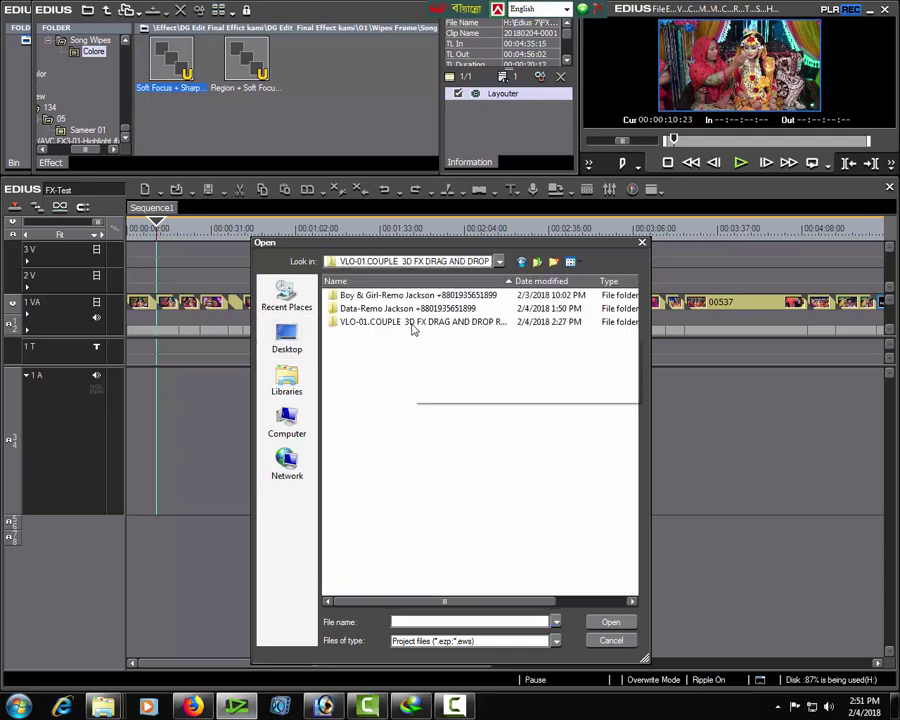
double_click(412, 322)
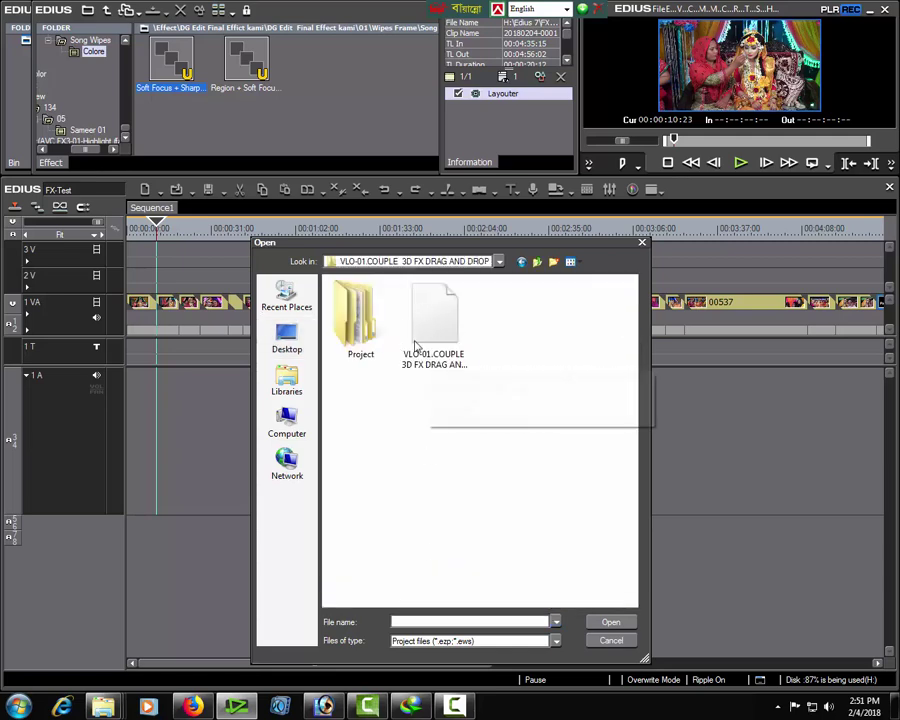
click(434, 367)
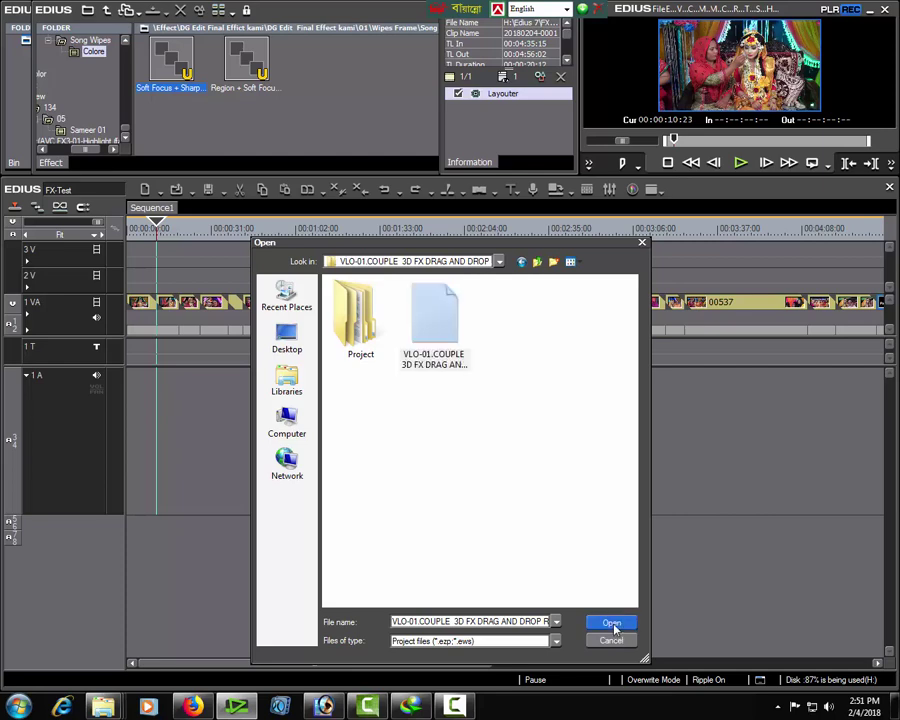
click(606, 622)
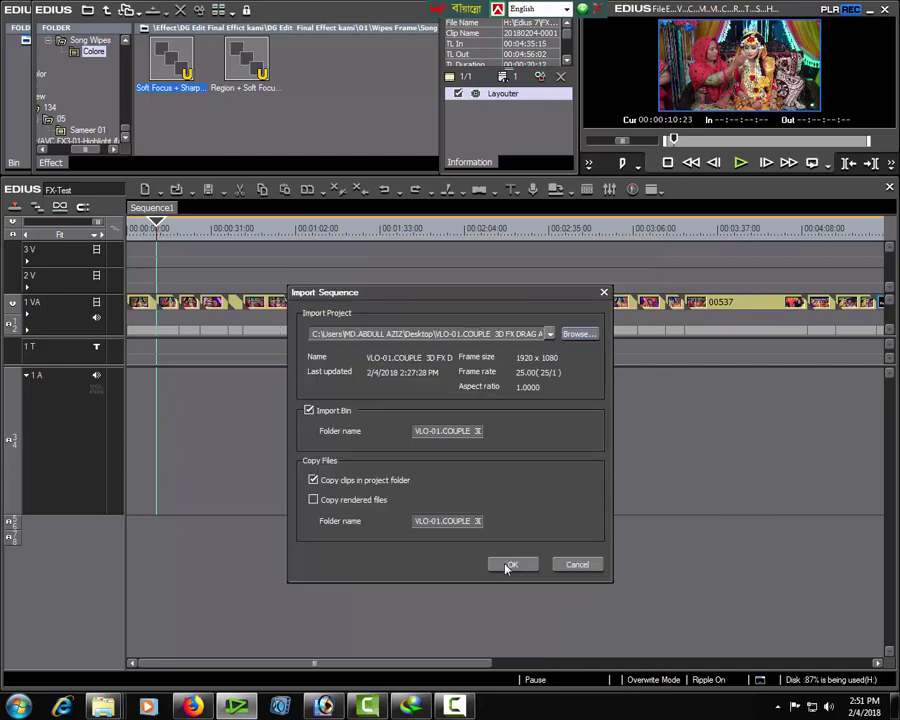
click(508, 566)
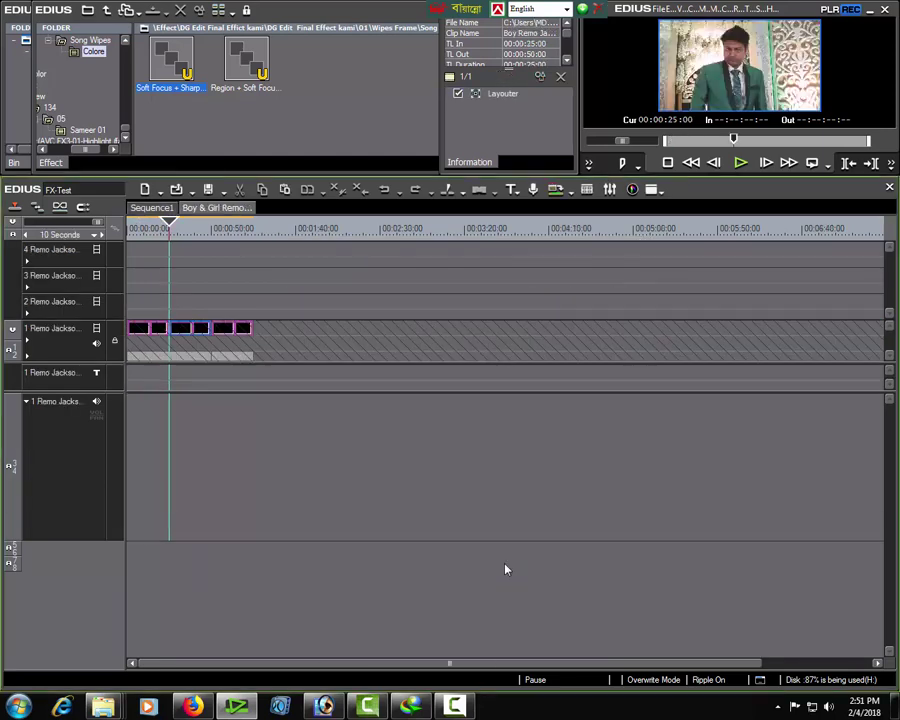
Step: Preview the couple, boy and girl photos of the imported Boy & Girl sequence in full screen
drag(165, 230, 143, 250)
double_click(722, 63)
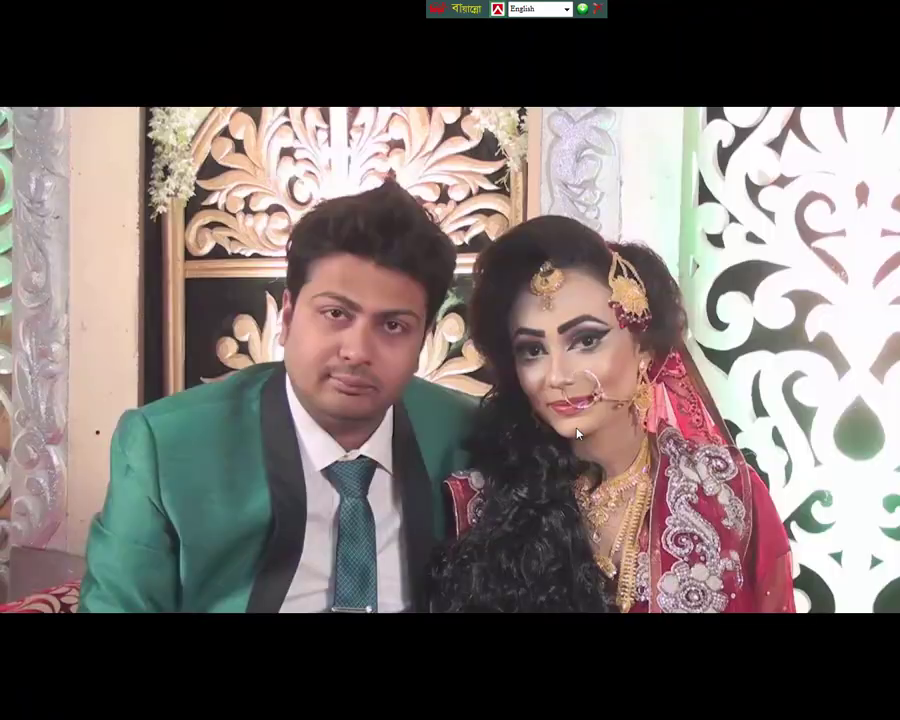
double_click(626, 353)
click(188, 232)
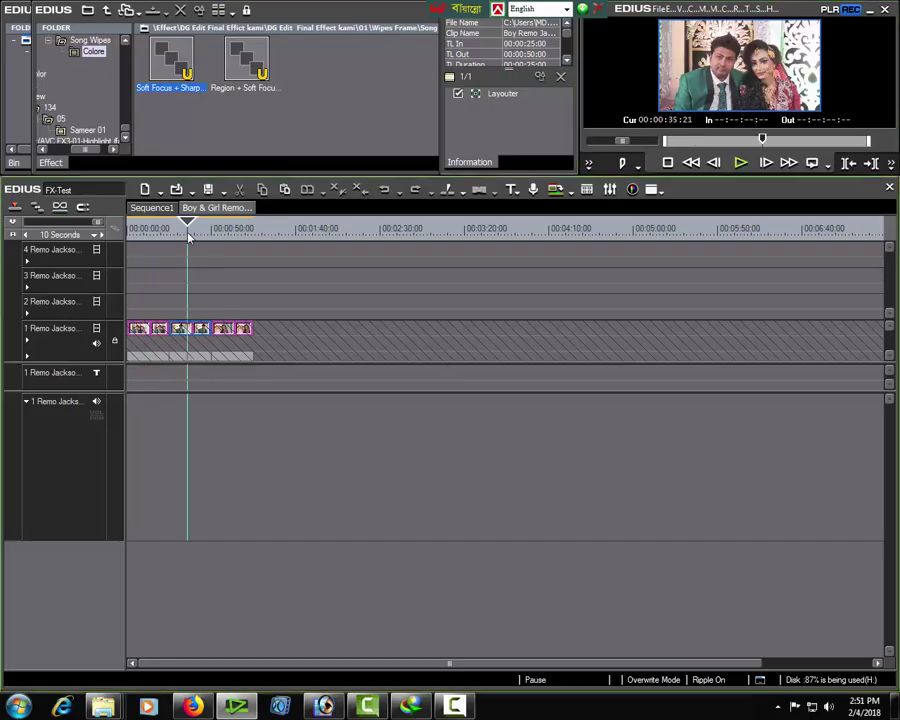
key(ctrl+F11)
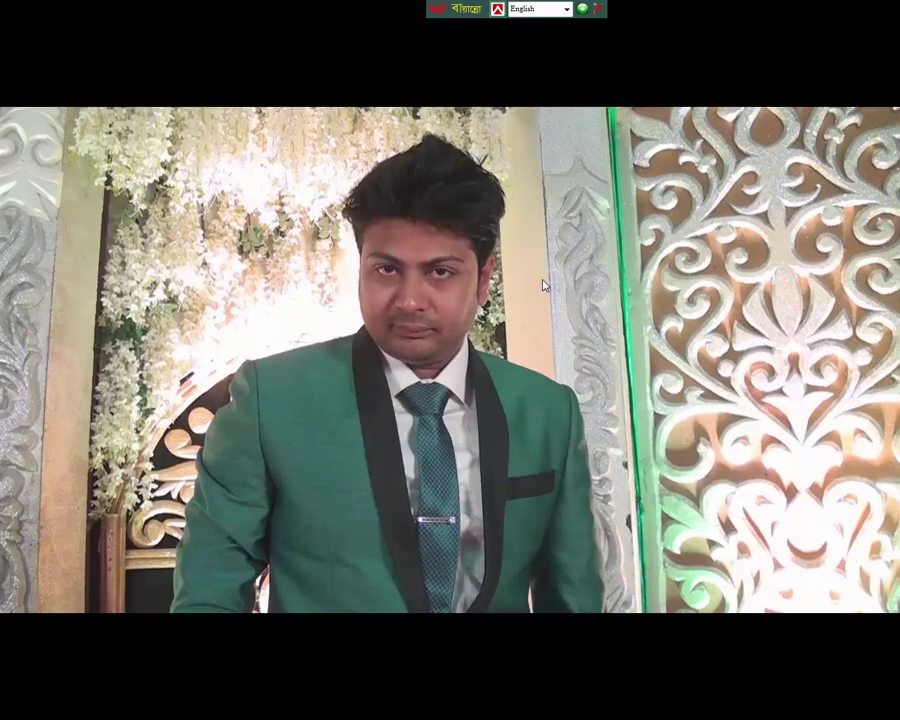
key(Escape)
click(234, 229)
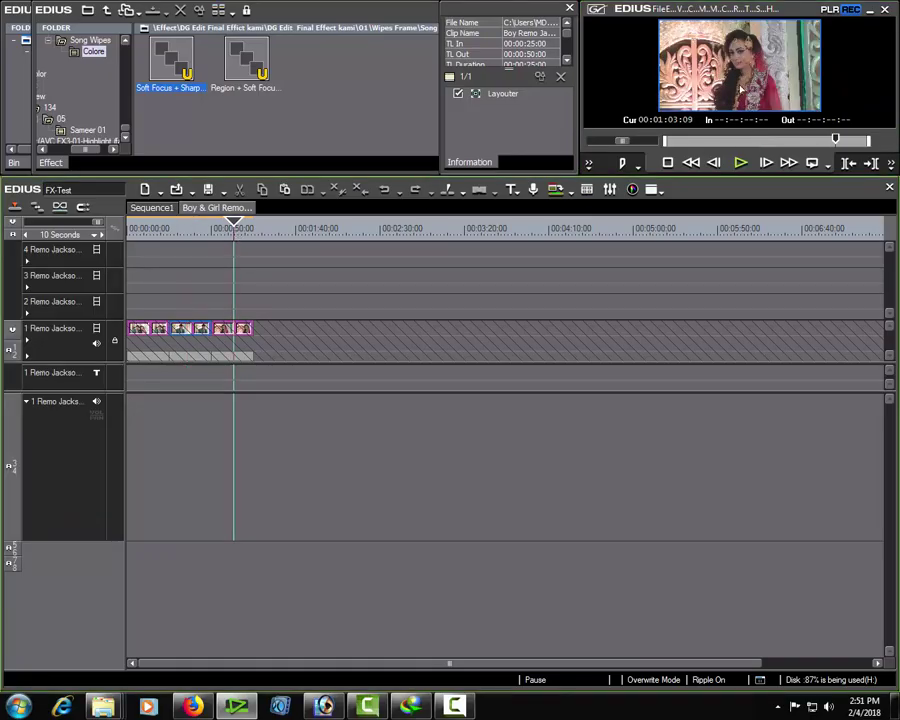
key(ctrl+F11)
key(Escape)
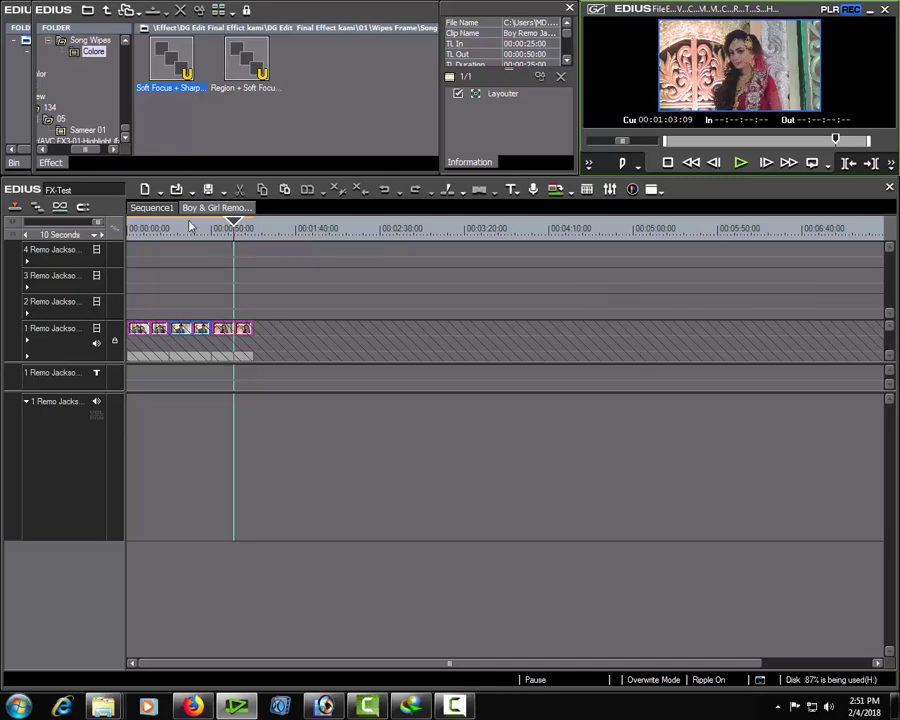
Step: Return to Sequence1 and open the VLO-01.COUPLE 3D FX subfolder in the bin
click(150, 208)
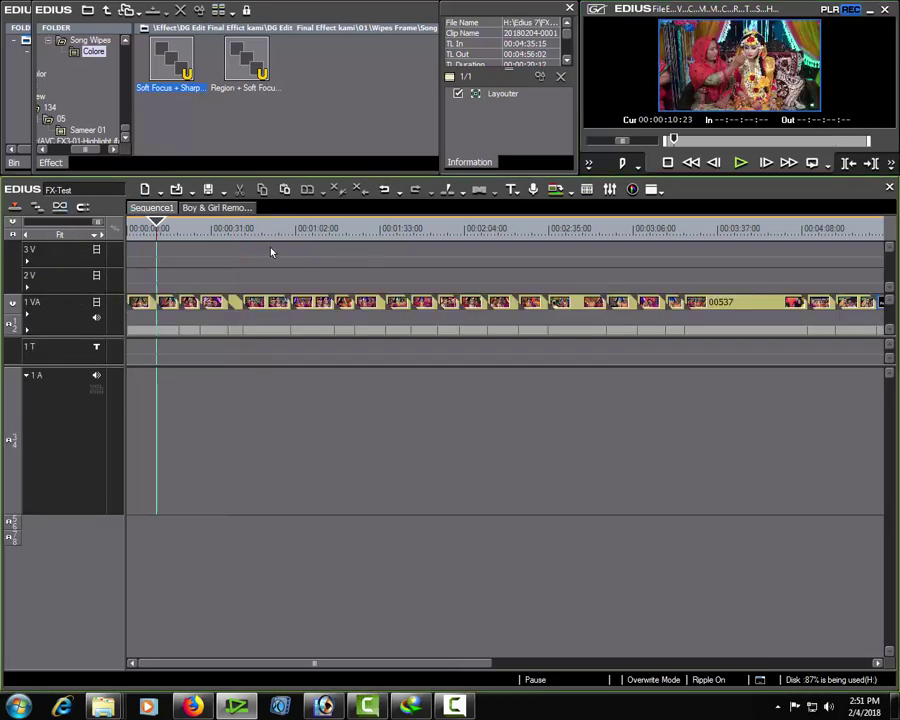
click(14, 109)
click(71, 76)
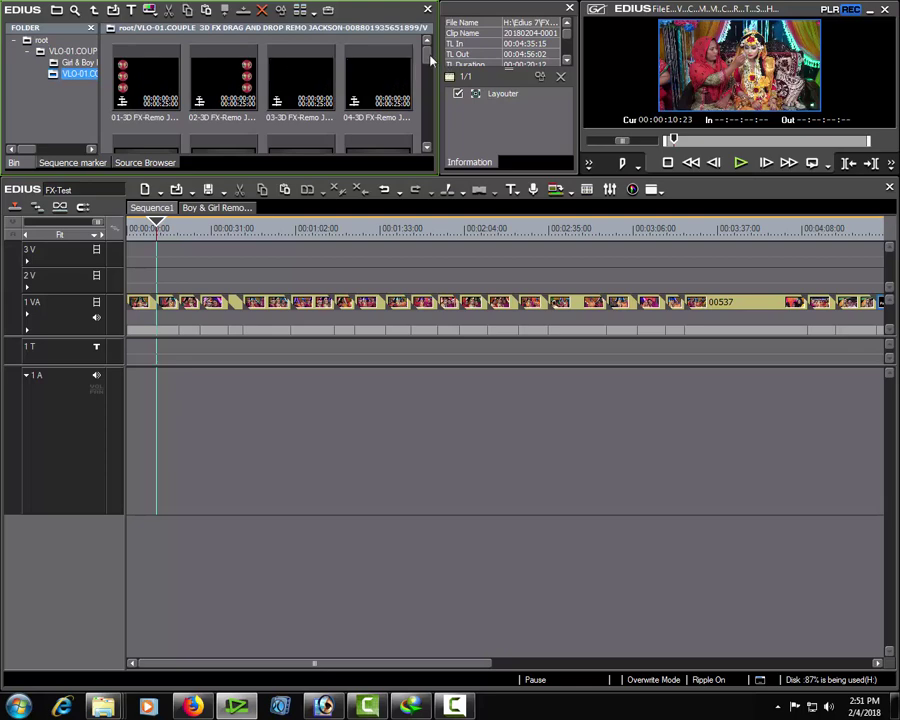
Step: Move the bin window and enlarge it until all 27 numbered 3D FX clips fit in view
drag(431, 60, 427, 91)
drag(361, 12, 372, 38)
drag(430, 197, 520, 462)
drag(440, 196, 764, 239)
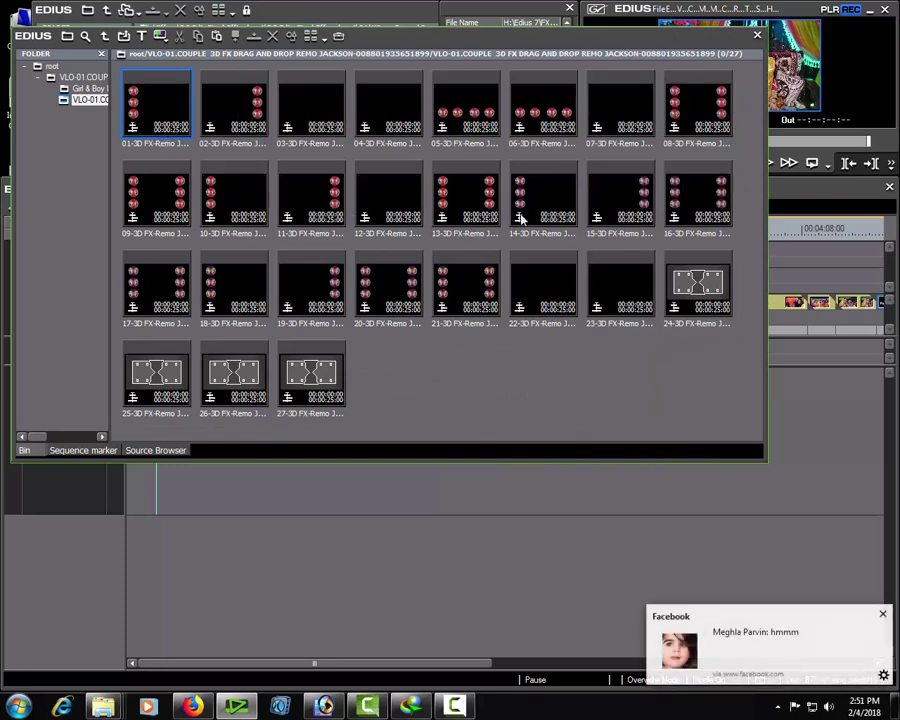
Step: Shrink the bin window and move it back above the timeline so the tracks and preview are uncovered
click(883, 615)
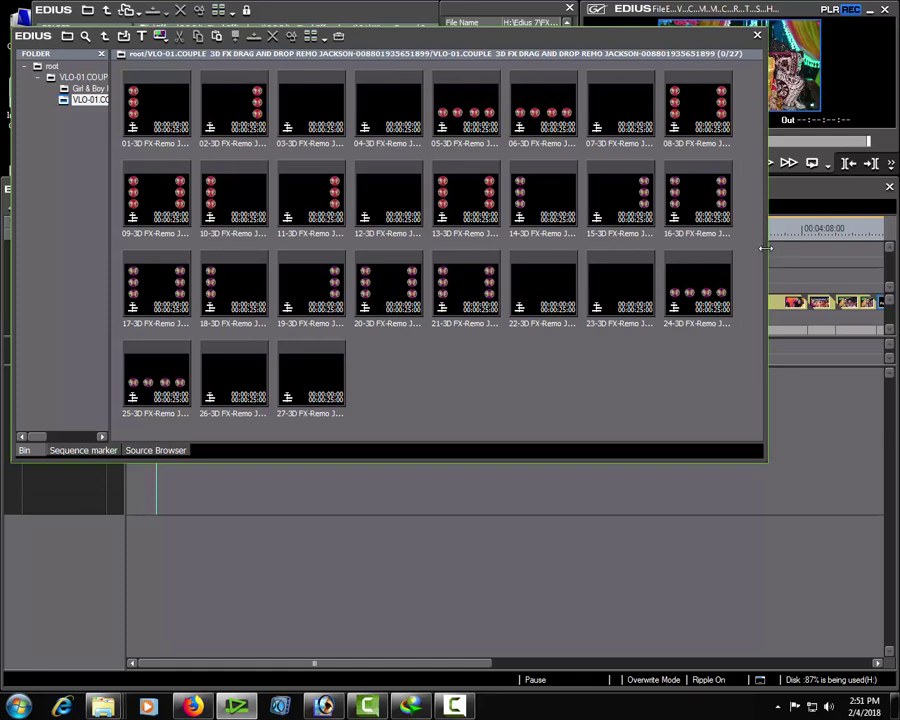
drag(765, 248, 420, 255)
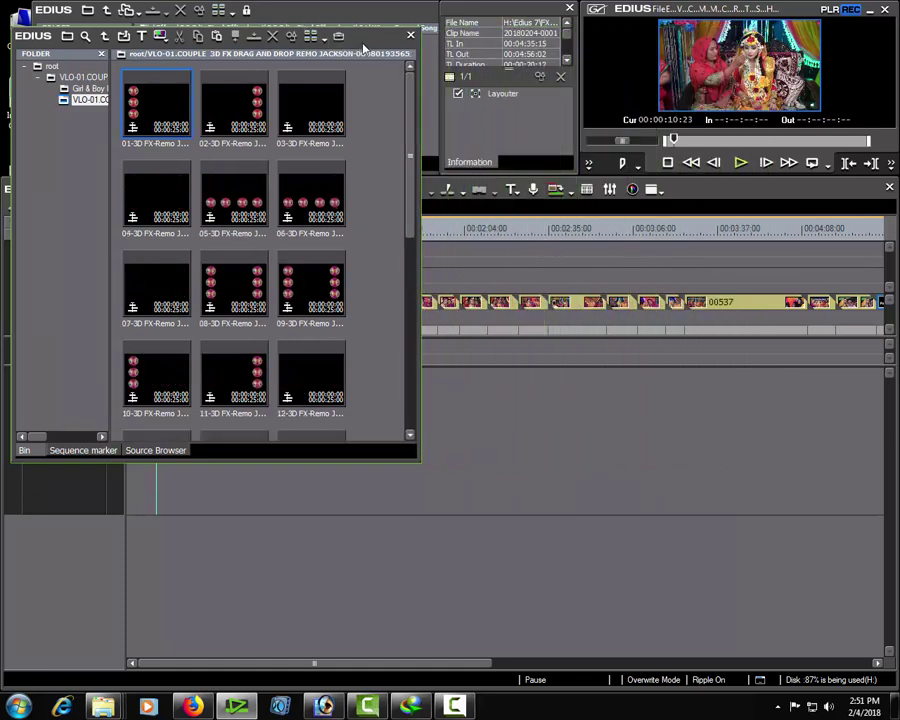
drag(364, 45, 352, 19)
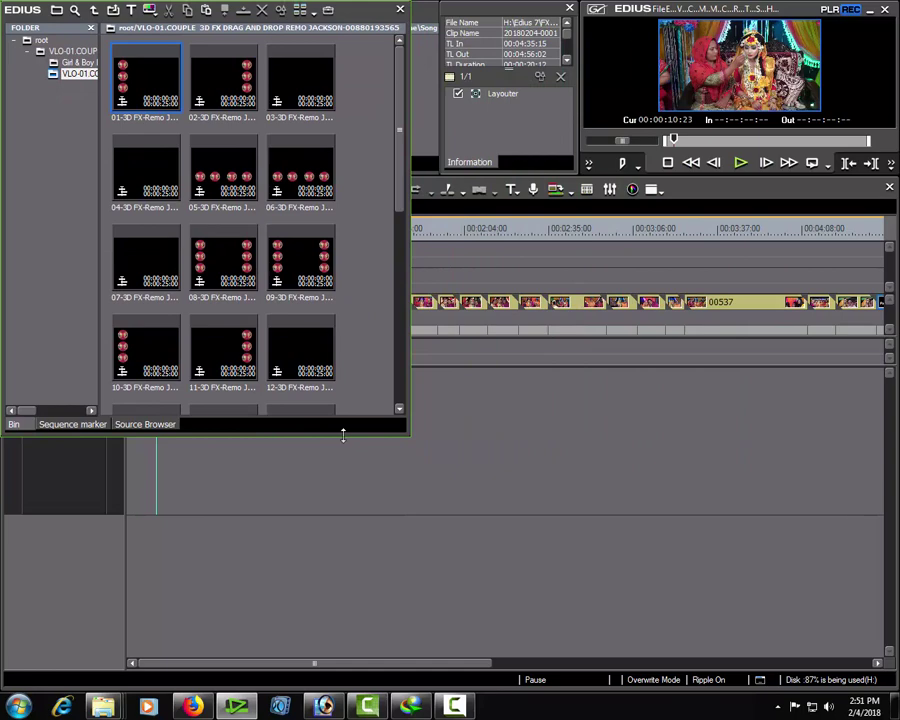
drag(343, 435, 337, 164)
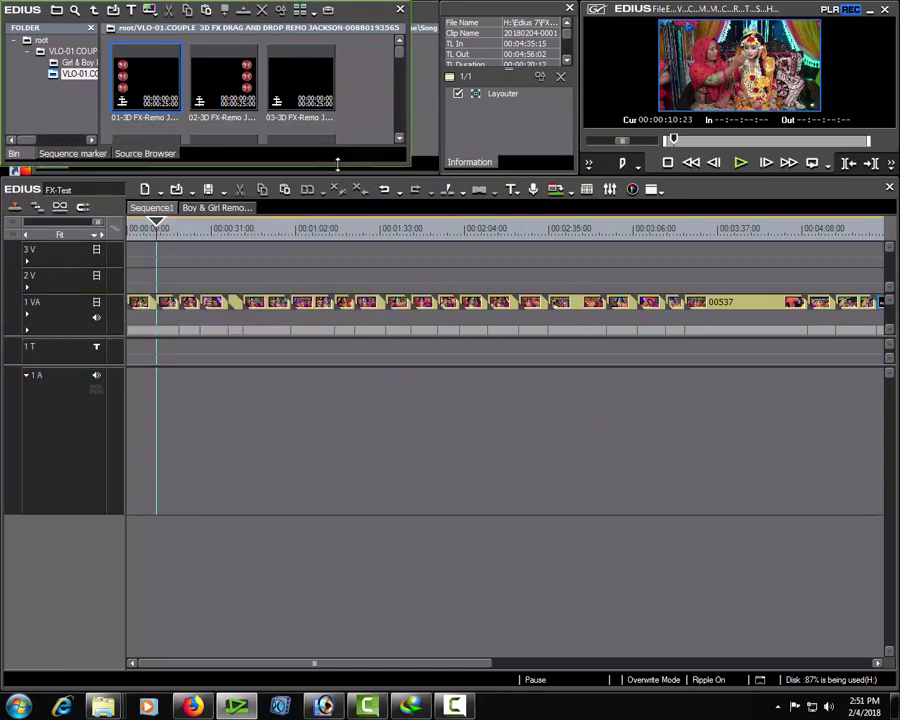
Step: Place the 01-3D FX clip from the bin on video track 2 of Sequence1, starting at the playhead
click(427, 120)
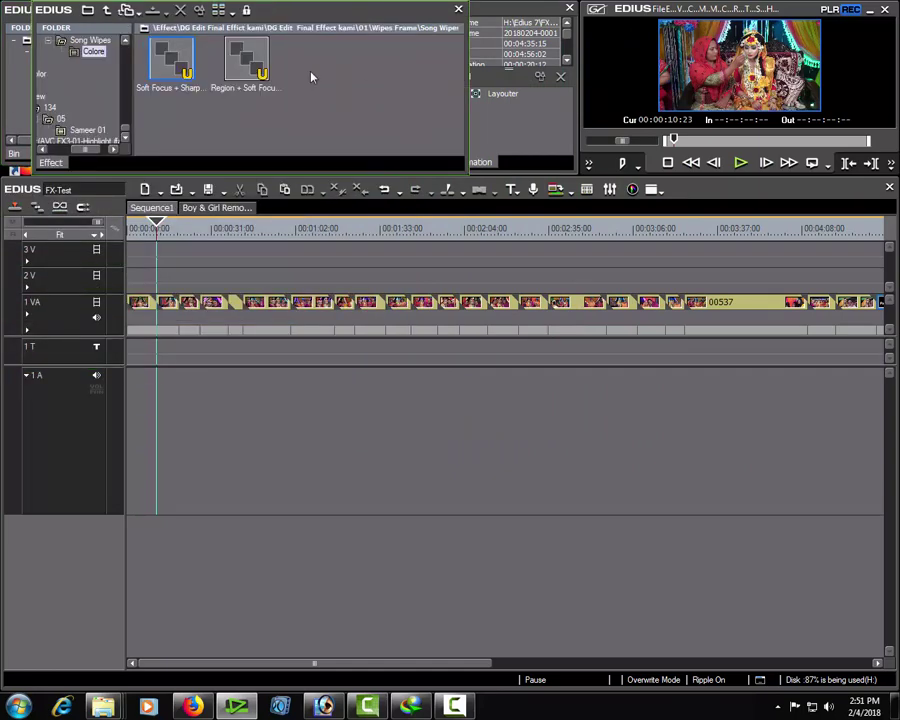
click(15, 9)
drag(125, 75, 212, 354)
drag(175, 291, 176, 289)
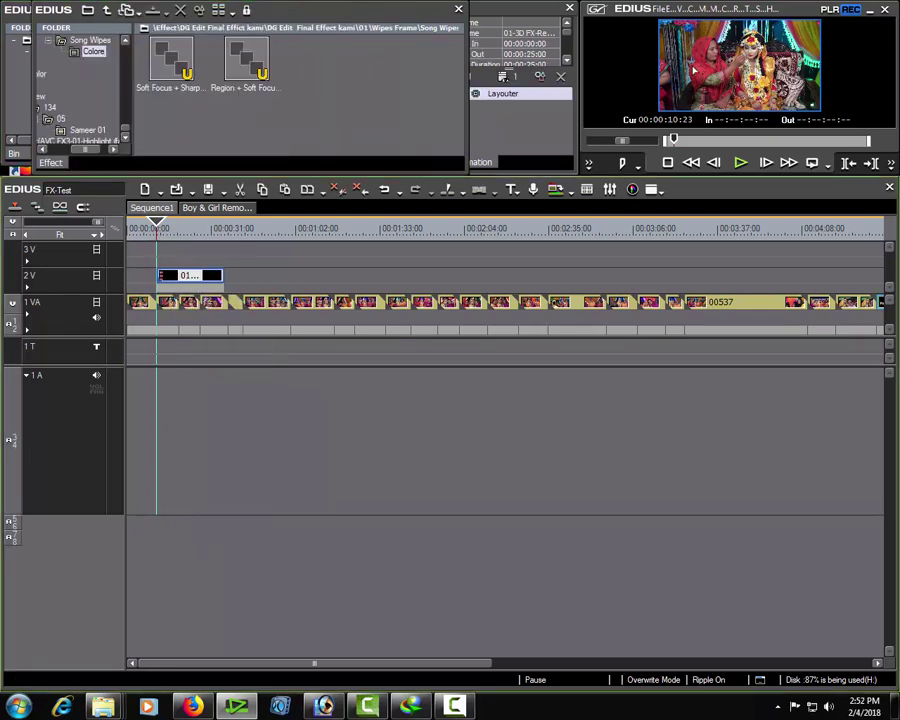
Step: Preview the 01-3D FX effect over the wedding footage in full screen, near its start and around 00:00:27:01
double_click(705, 53)
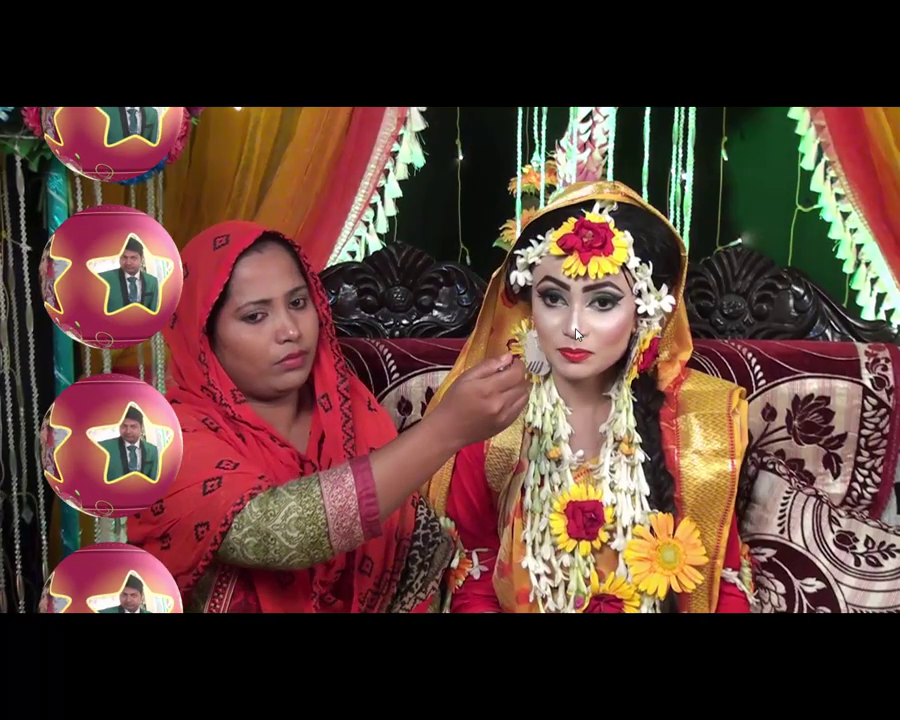
key(Escape)
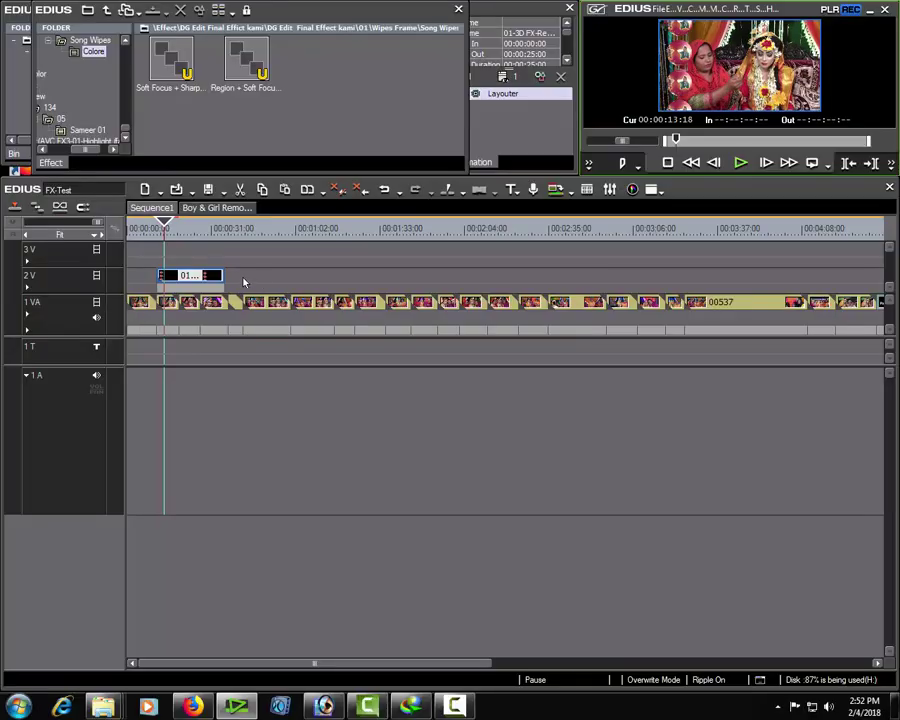
click(200, 230)
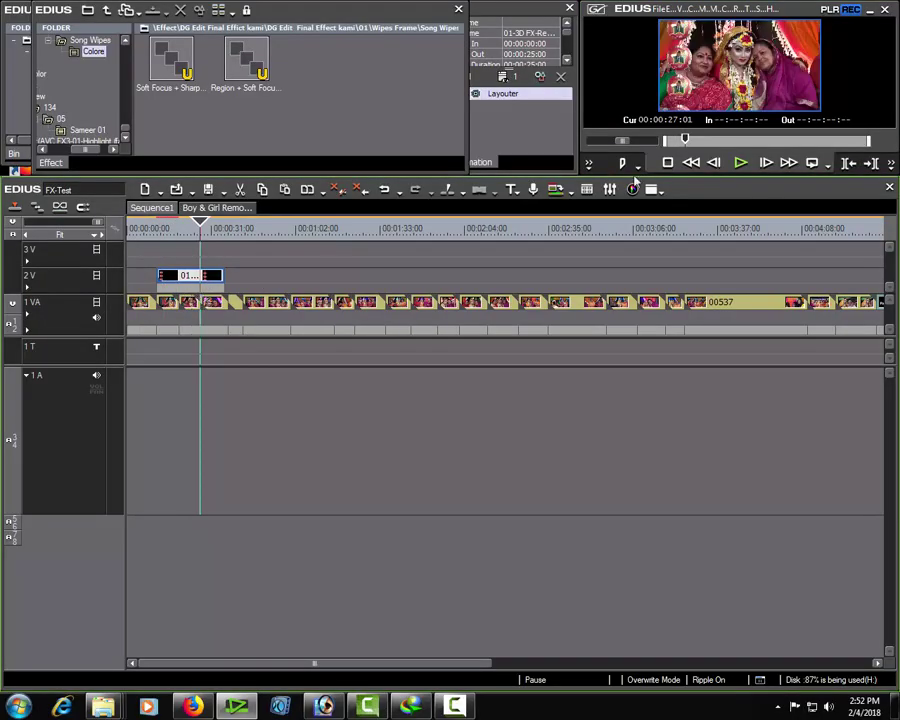
double_click(725, 55)
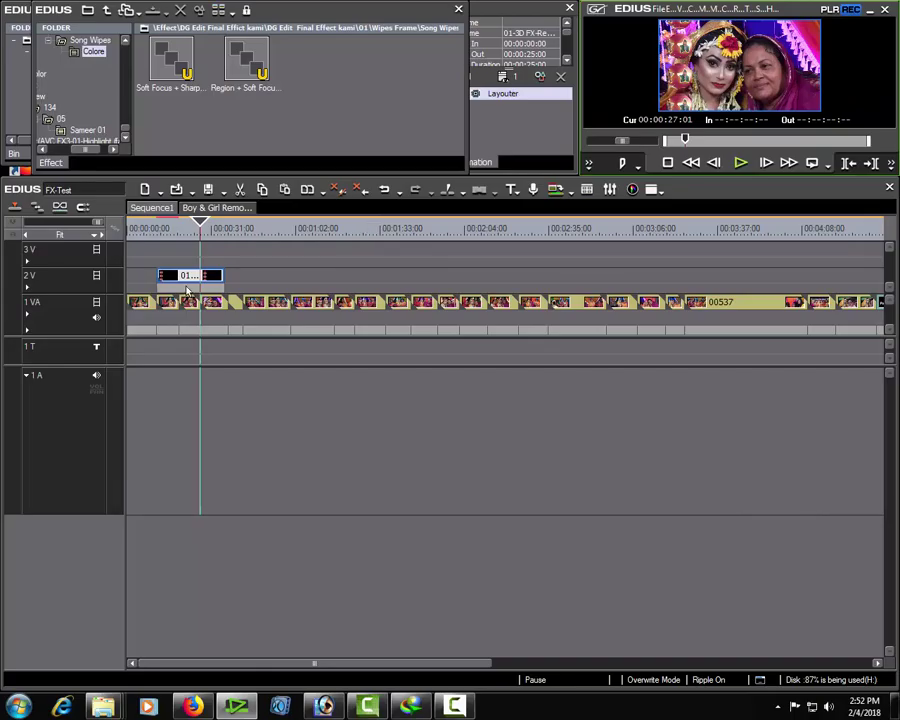
Step: Replace the 01-3D FX clip on video track 2 with the 24-3D FX clip, spanning the playhead
click(194, 280)
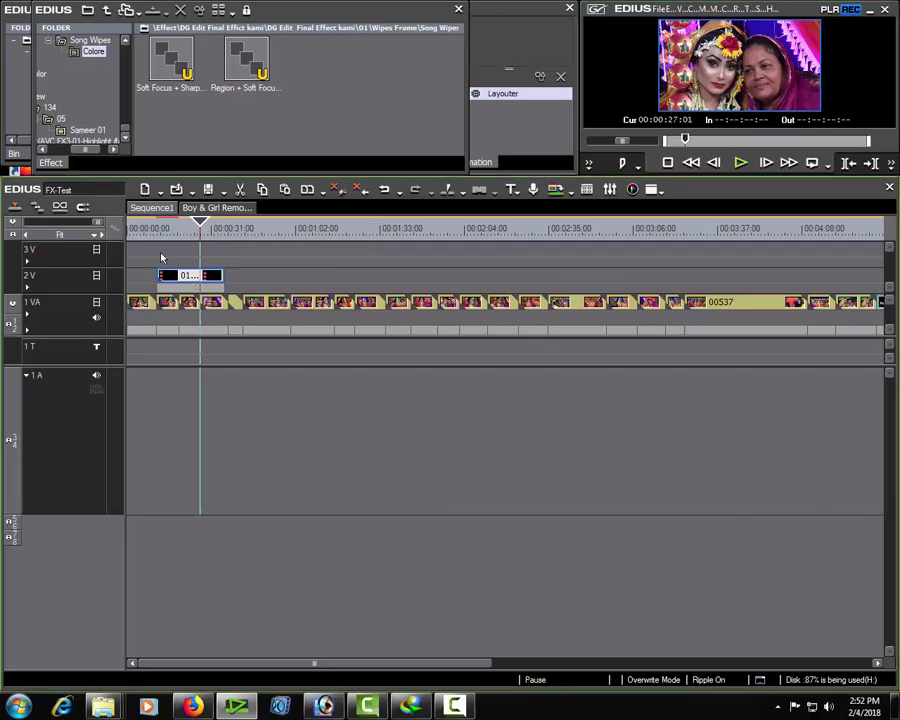
key(Delete)
click(14, 113)
drag(398, 57, 401, 116)
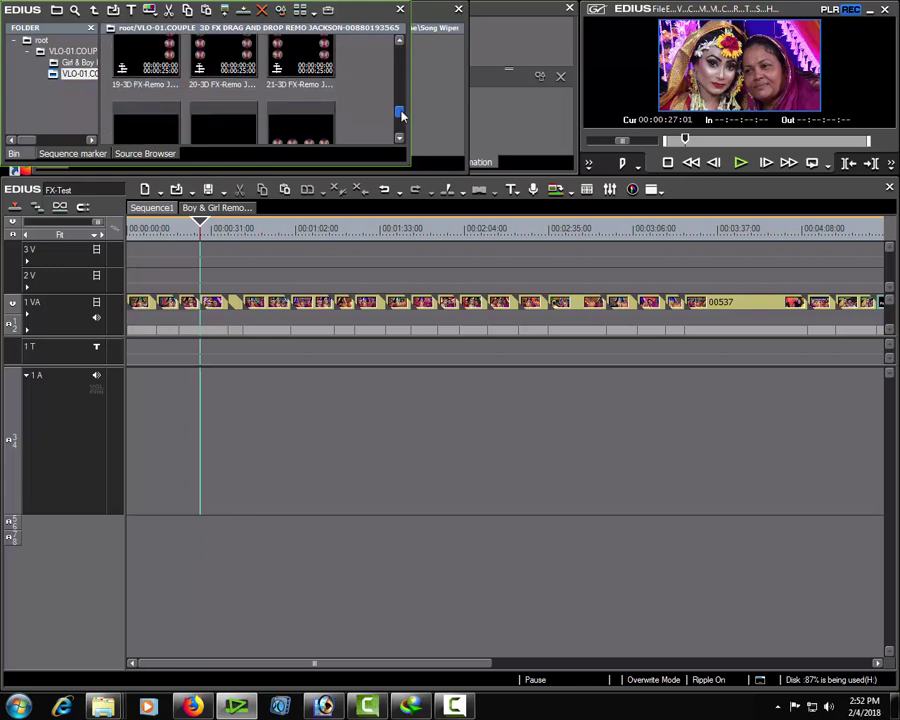
drag(300, 135, 306, 350)
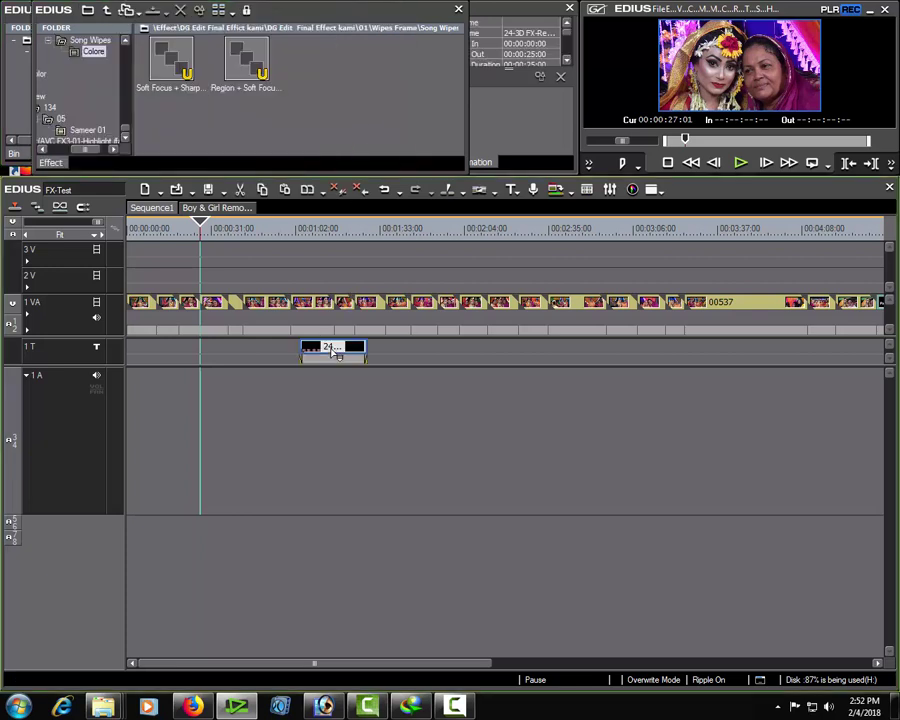
drag(222, 252, 222, 275)
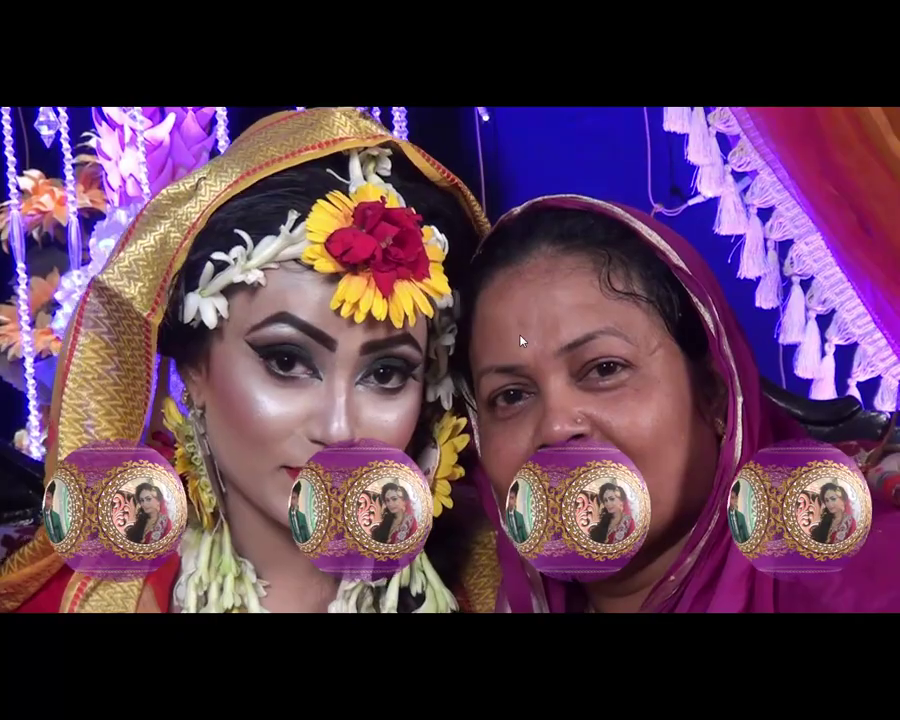
Step: Leave the full-screen preview and delete the 24-3D FX clip from video track 2
key(Escape)
click(241, 278)
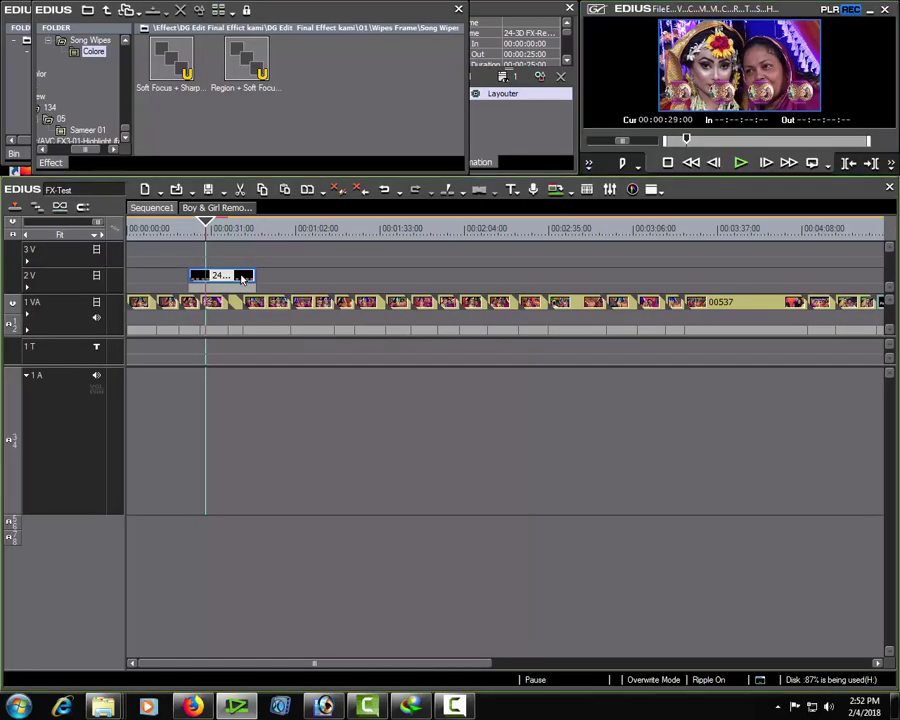
key(Delete)
Step: Switch to the Boy & Girl sequence and open the Girl & Boy folder in the bin
click(225, 209)
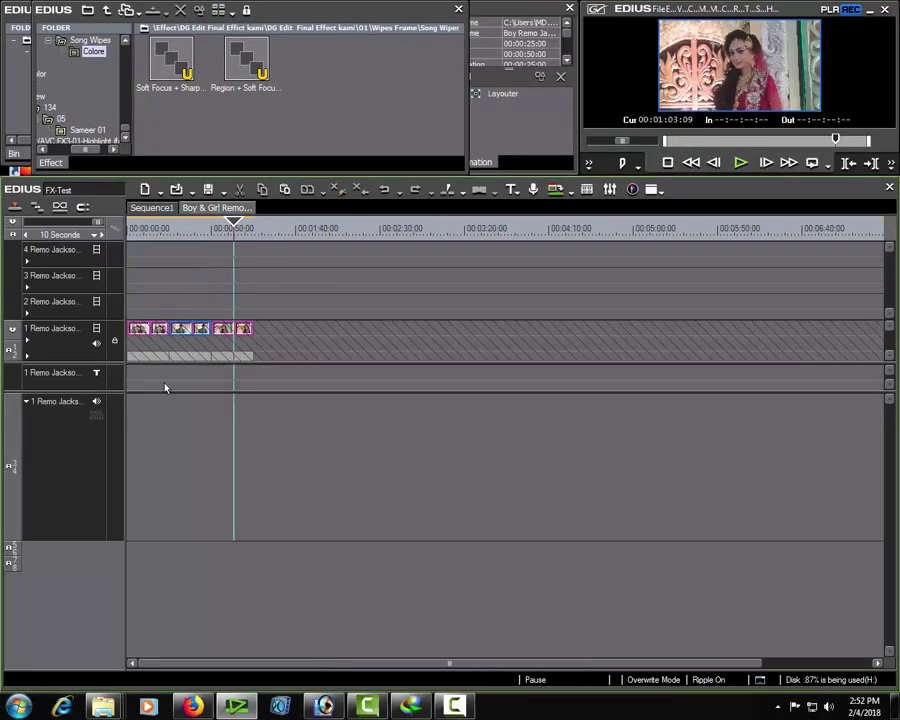
click(12, 147)
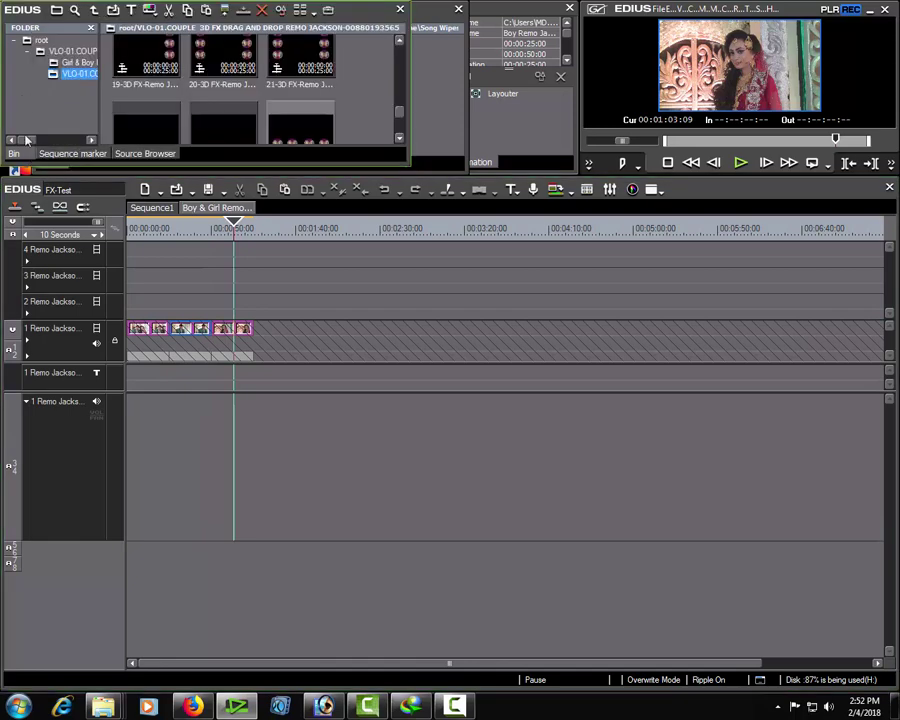
click(65, 64)
Step: Import the couple video clip 00882 from the Dueat folder into the Girl & Boy bin folder
double_click(374, 104)
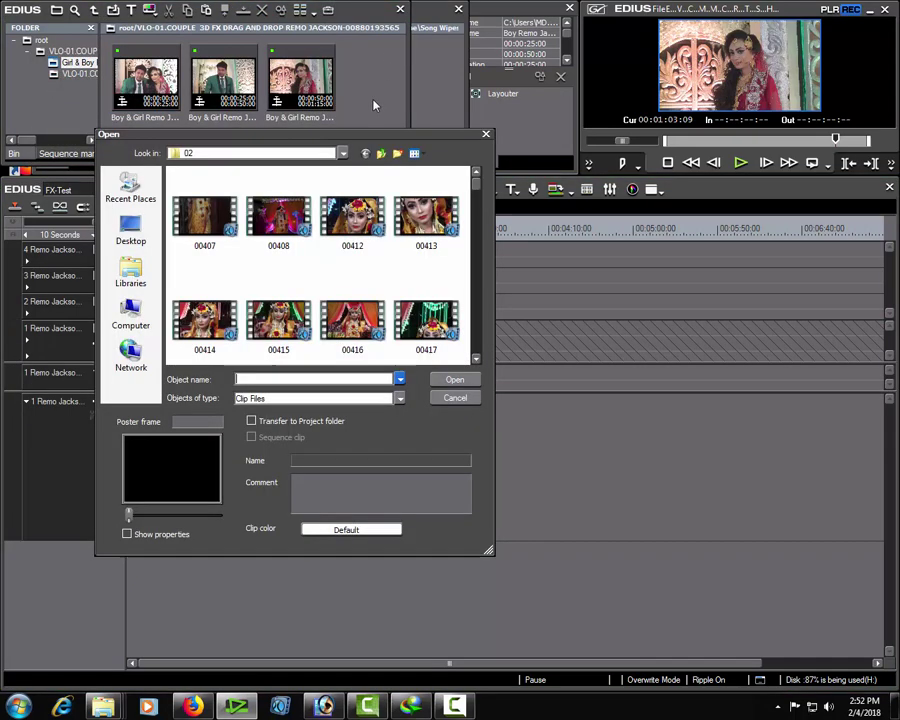
click(381, 154)
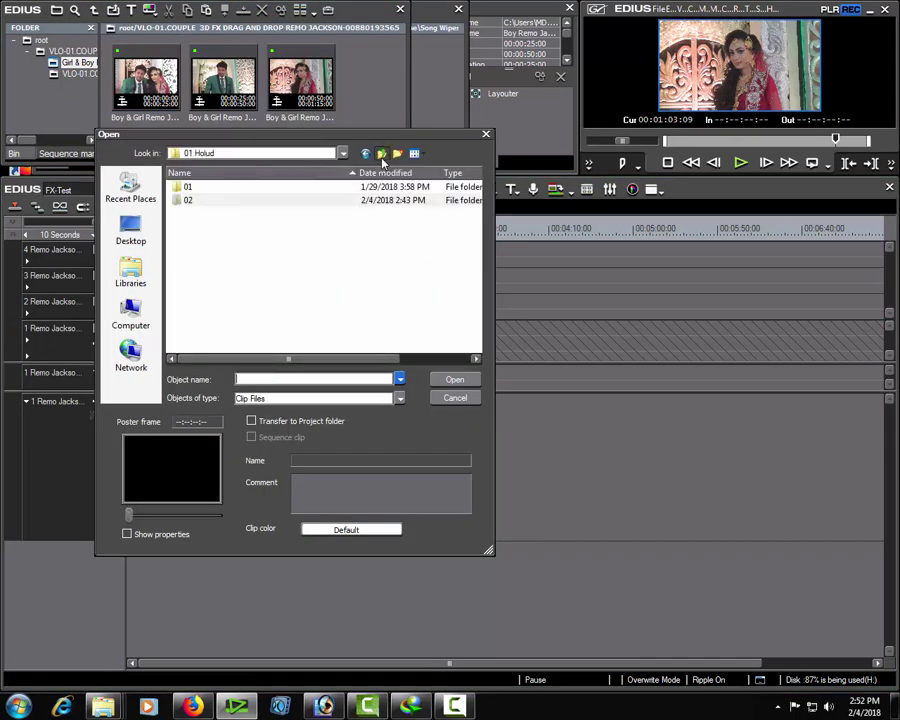
click(381, 154)
double_click(291, 315)
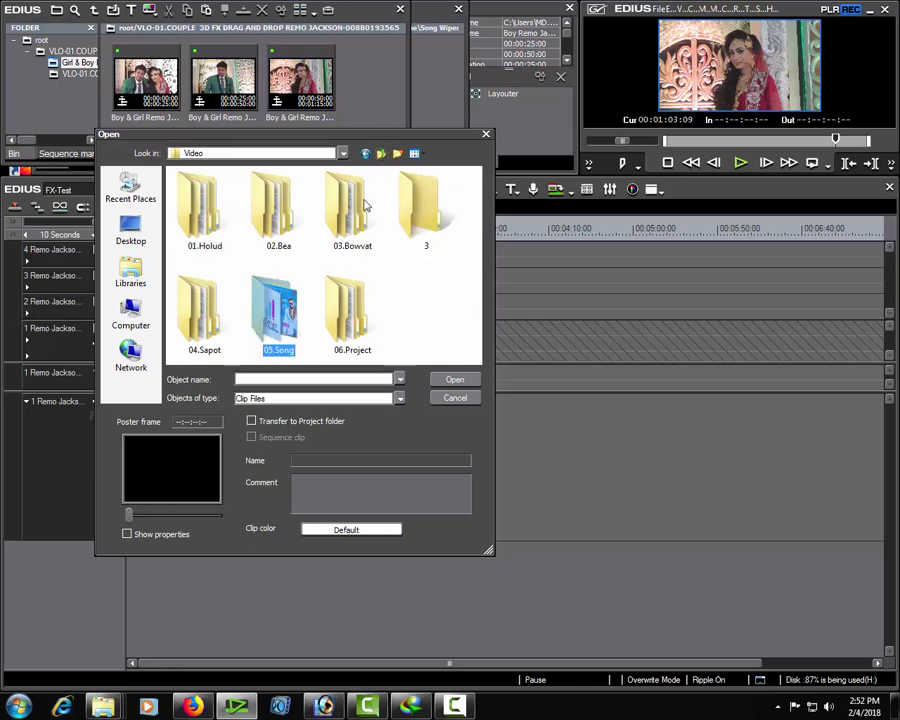
click(381, 154)
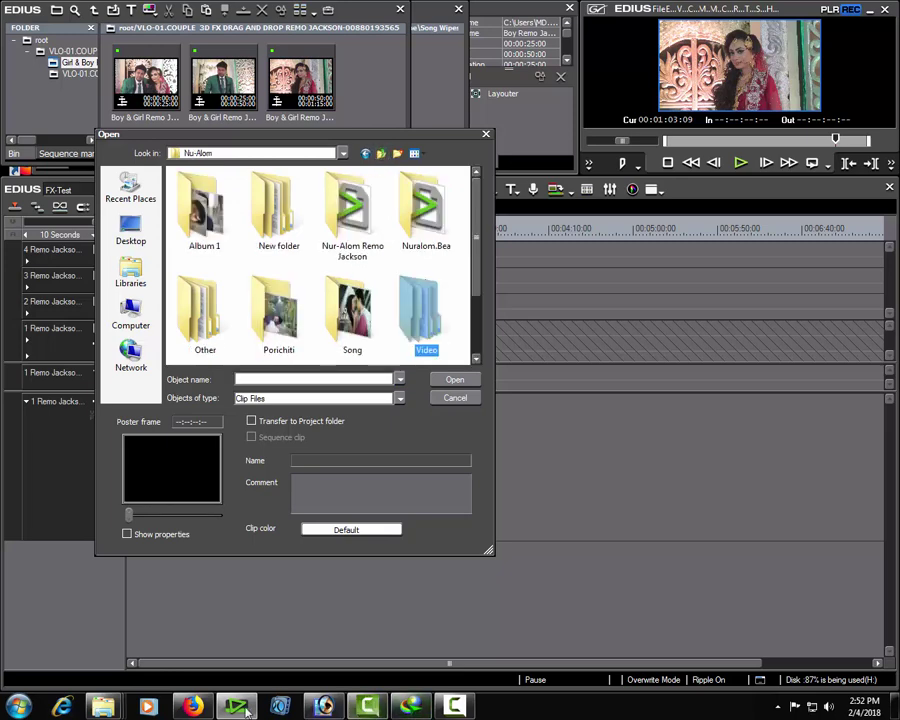
click(432, 710)
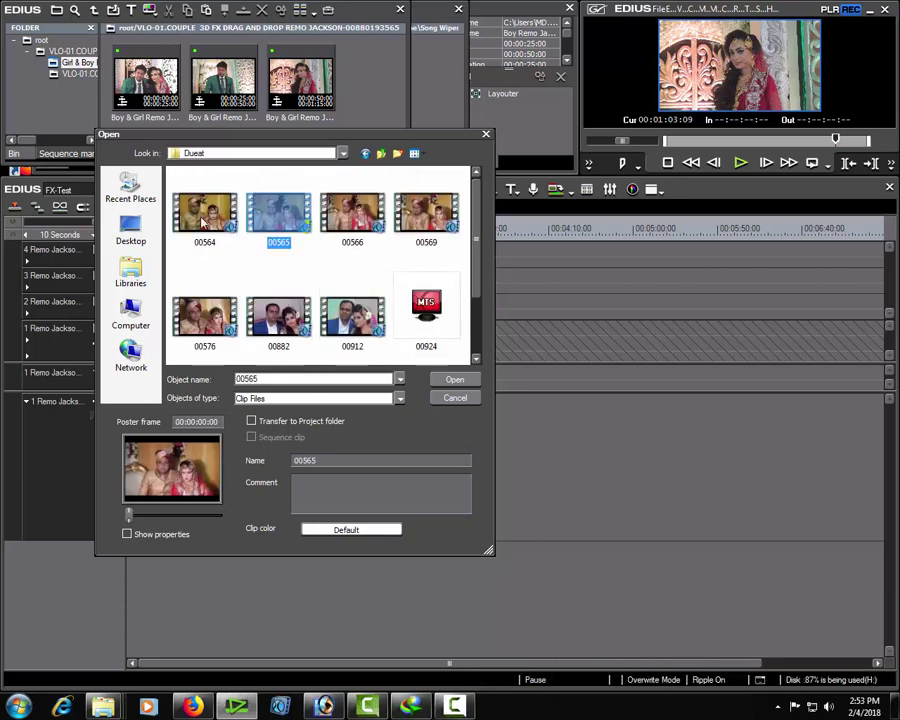
click(203, 222)
click(289, 318)
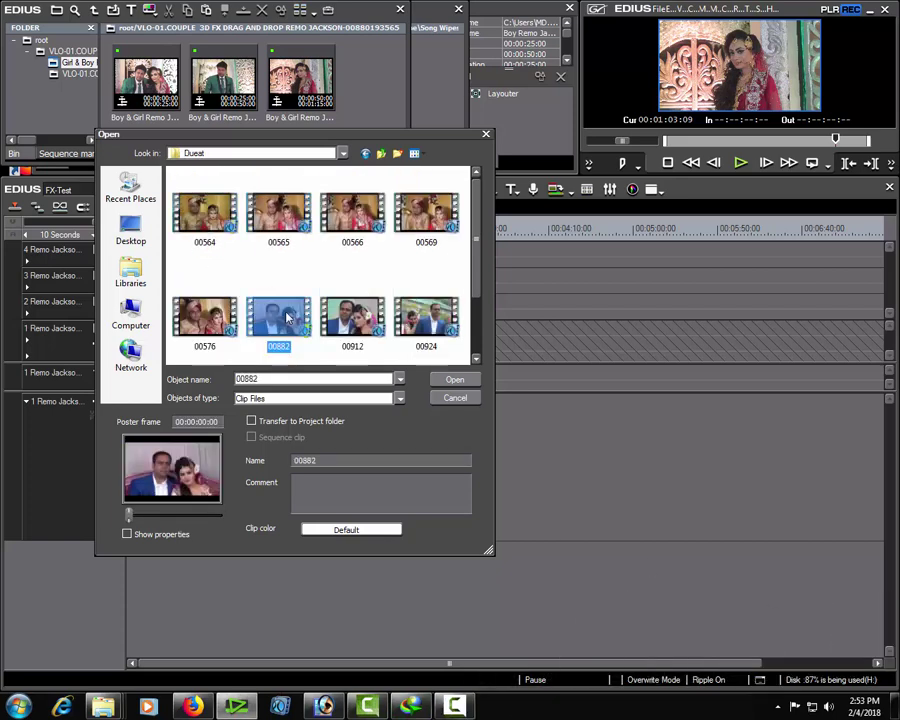
click(455, 381)
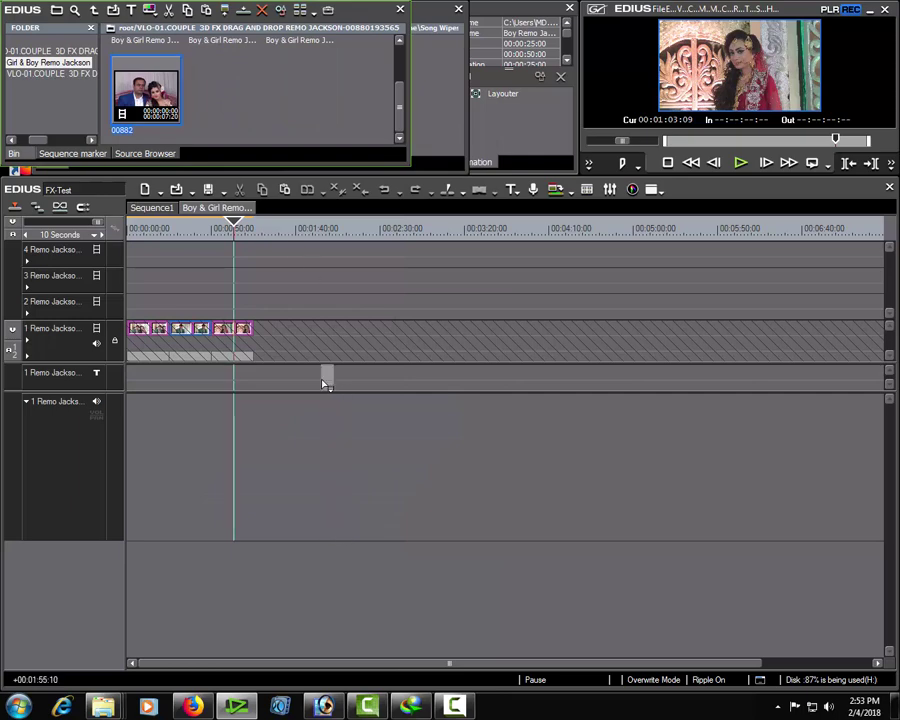
Step: Place clip 00882 on video track 2 at the start of the sequence, above the Couple clip
drag(322, 383, 323, 380)
drag(127, 314, 130, 300)
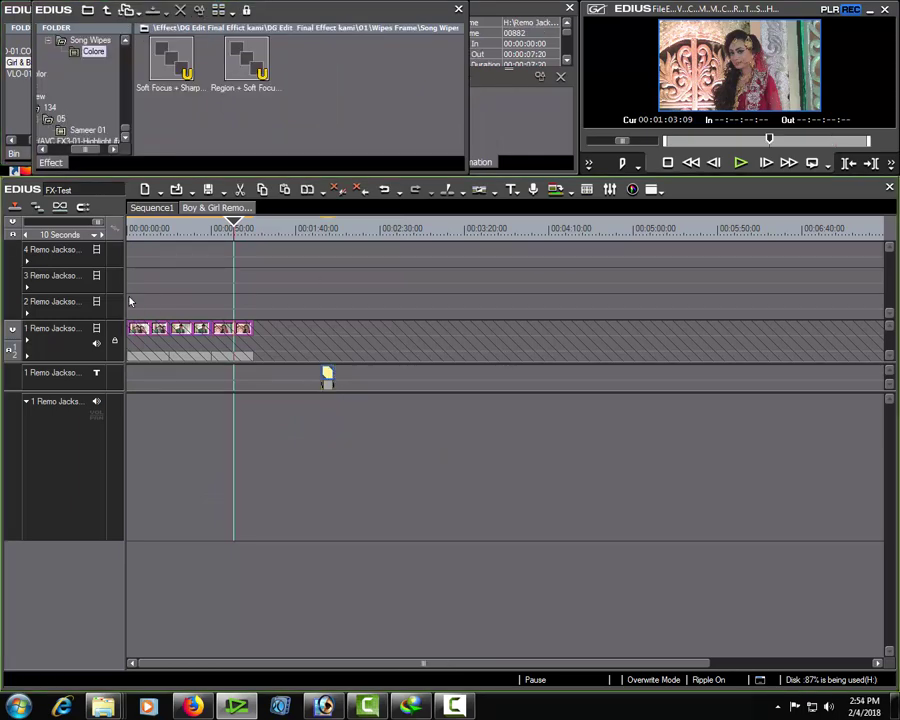
click(128, 238)
Step: Set clip 00882's speed to 30% and trim its end to the Couple clip's end at 00:00:25:00
scroll(128, 245, up, 2)
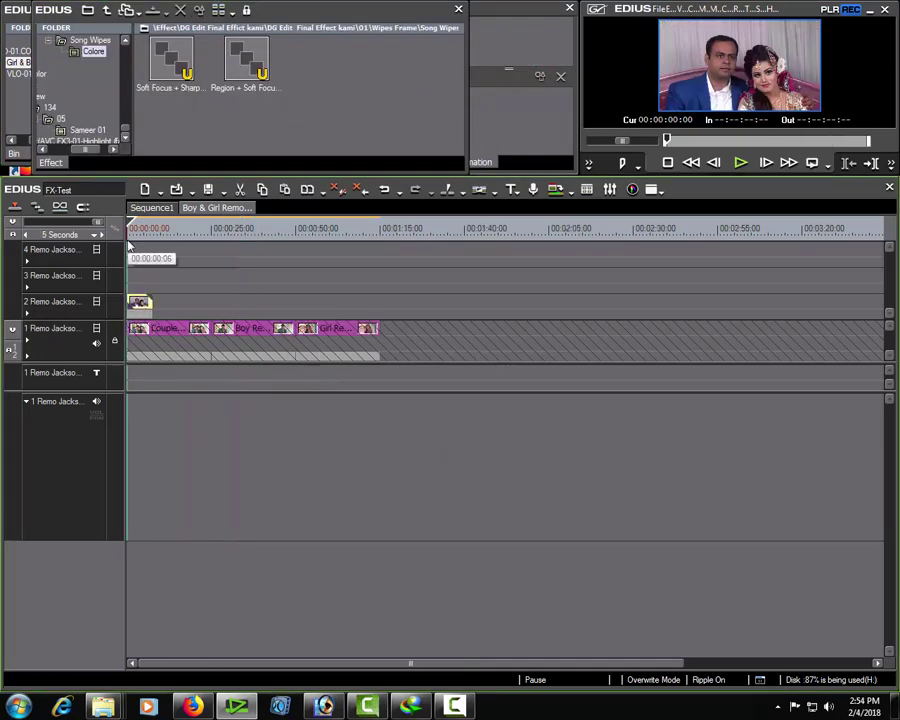
key(alt+e)
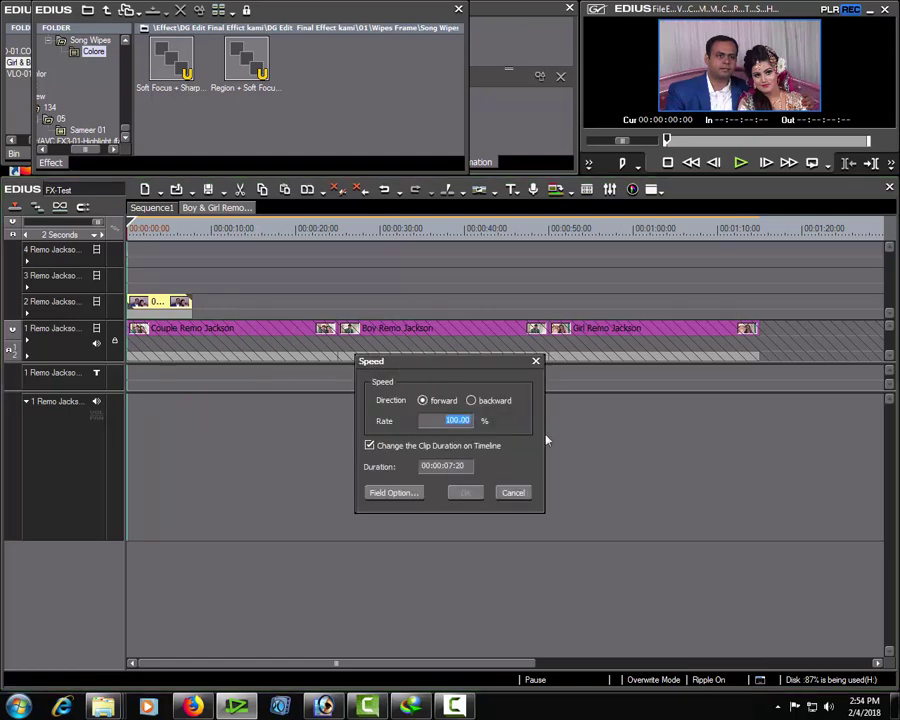
text(30)
key(Return)
click(336, 232)
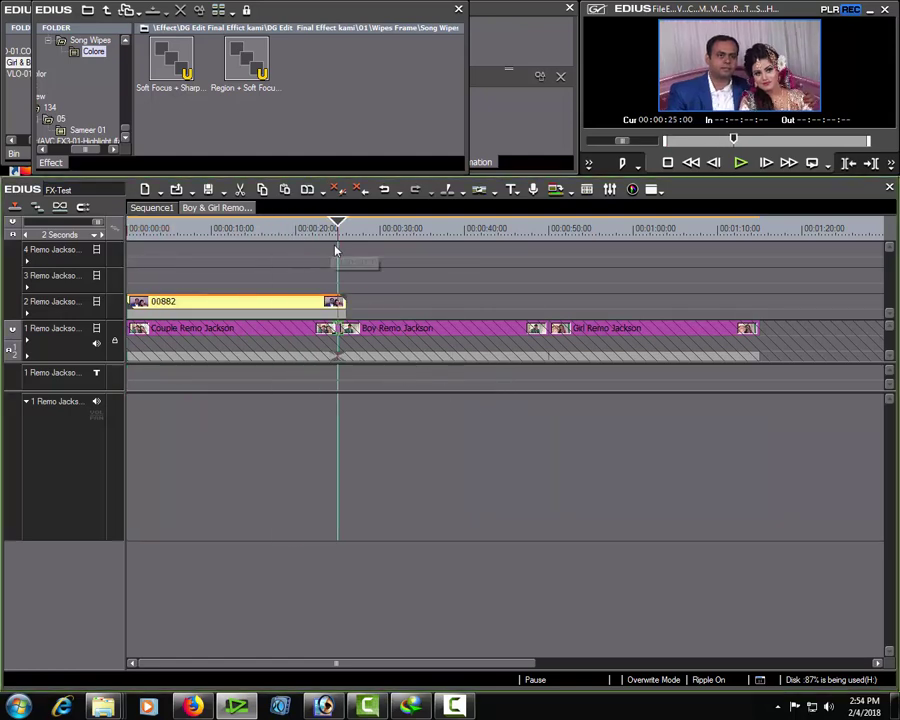
key(m)
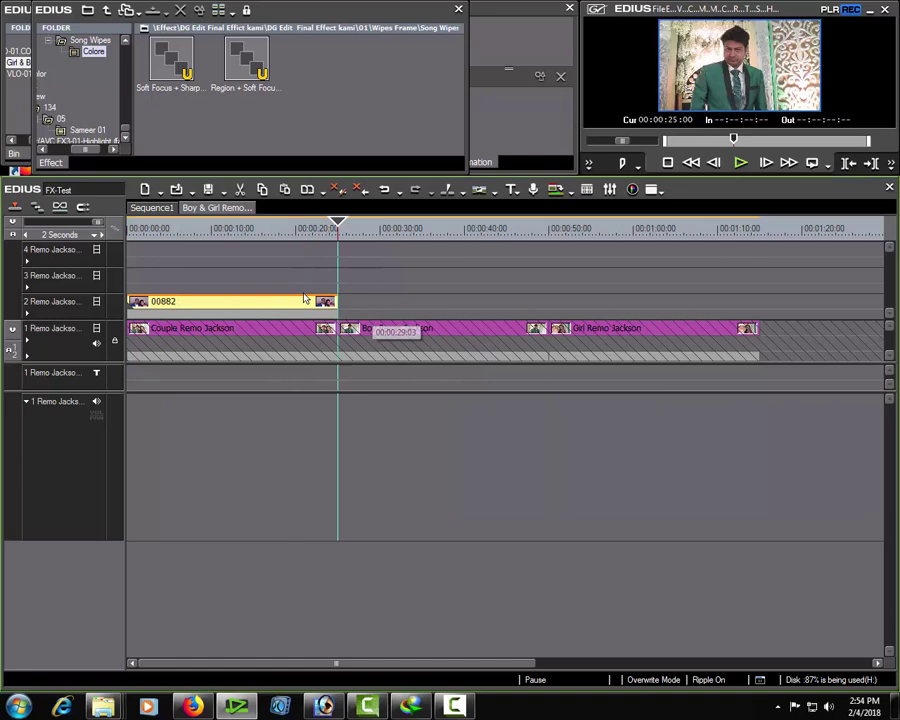
click(281, 232)
Step: Import the groom video clip 00481 from the Chala folder into the Girl & Boy bin folder
click(8, 104)
double_click(333, 106)
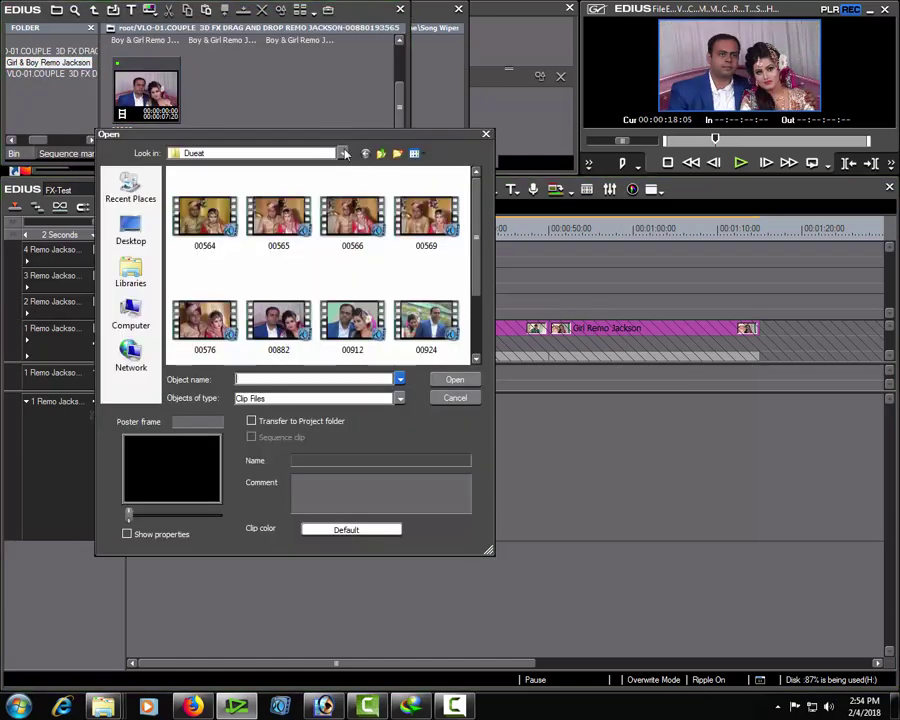
click(381, 153)
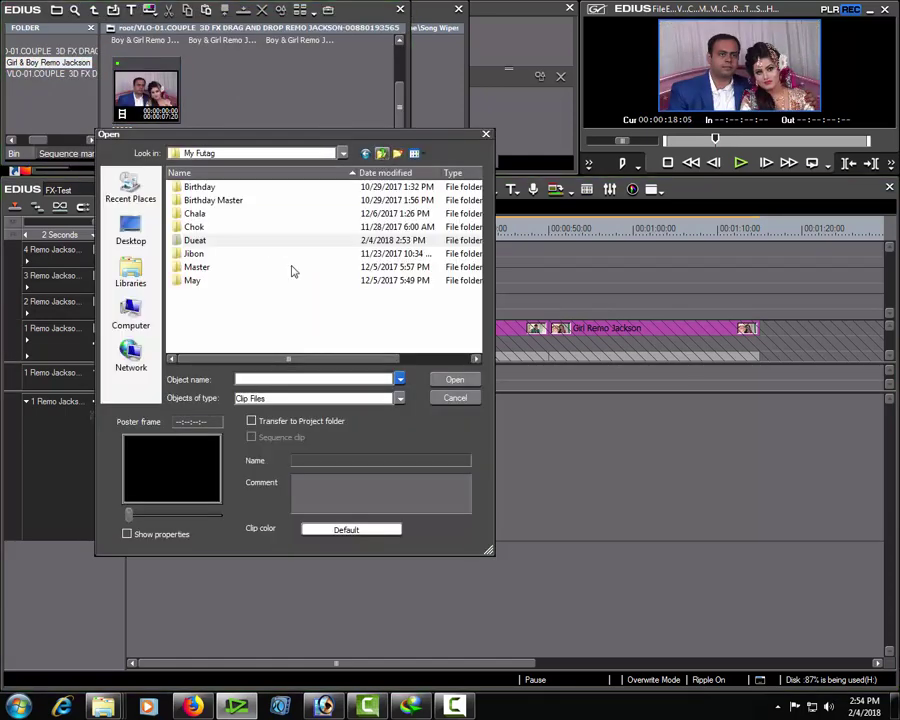
click(188, 253)
double_click(195, 213)
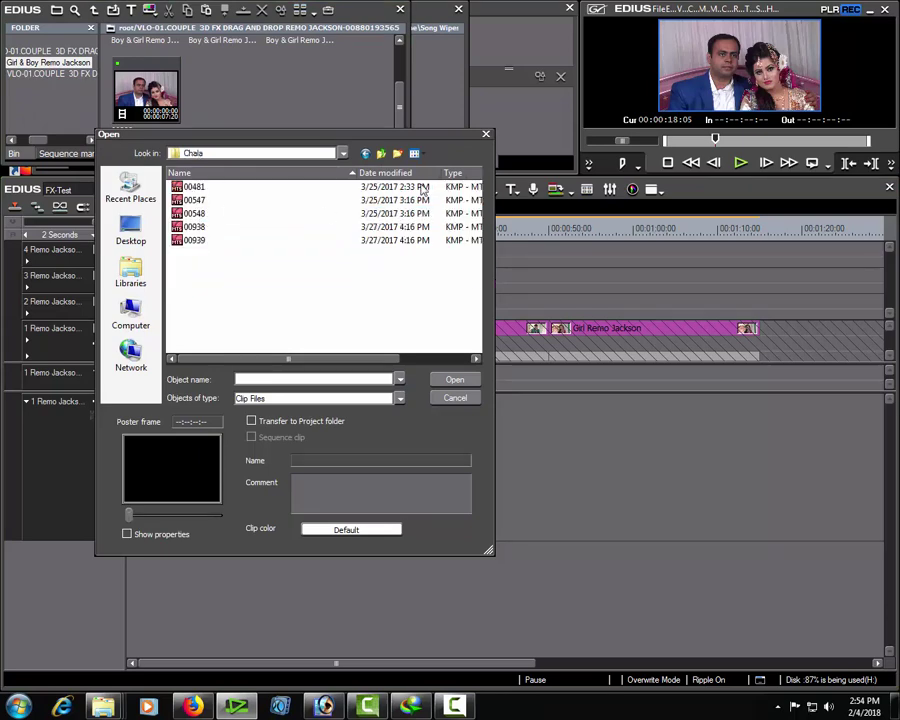
click(414, 153)
click(447, 185)
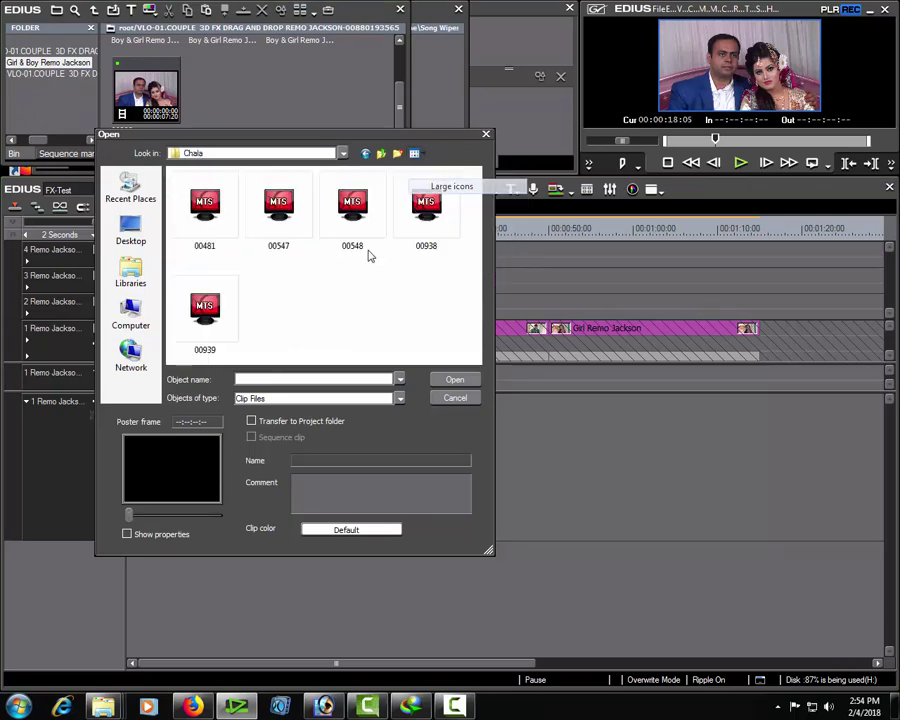
click(279, 225)
click(208, 232)
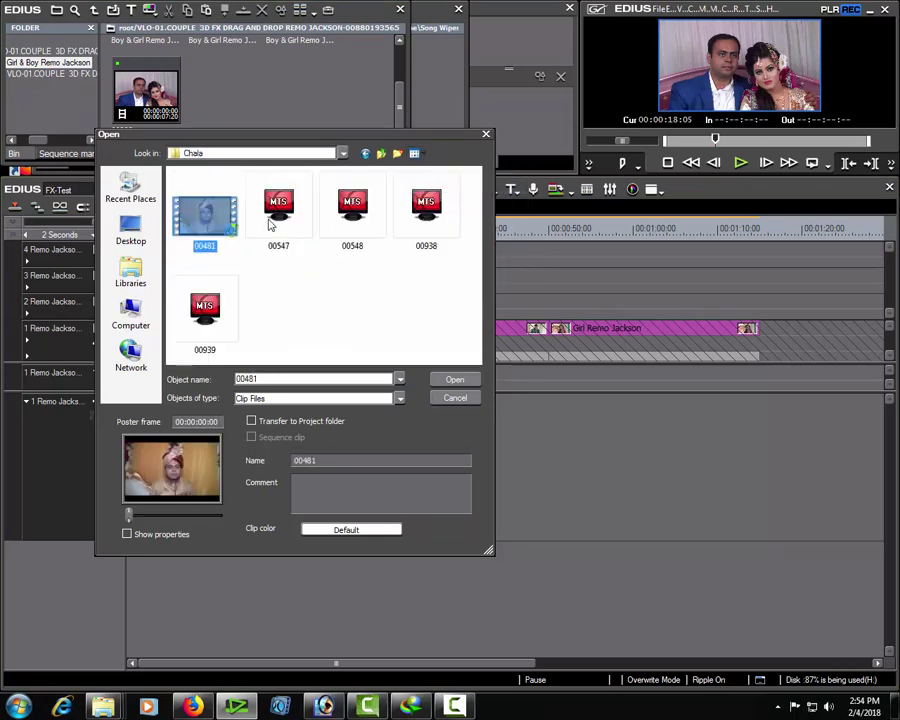
click(456, 381)
Step: Place clip 00481 on video track 2 above the Boy clip, slowed to 30% and trimmed to the Boy clip's end at 00:00:50:00
drag(221, 112, 368, 302)
key(alt+e)
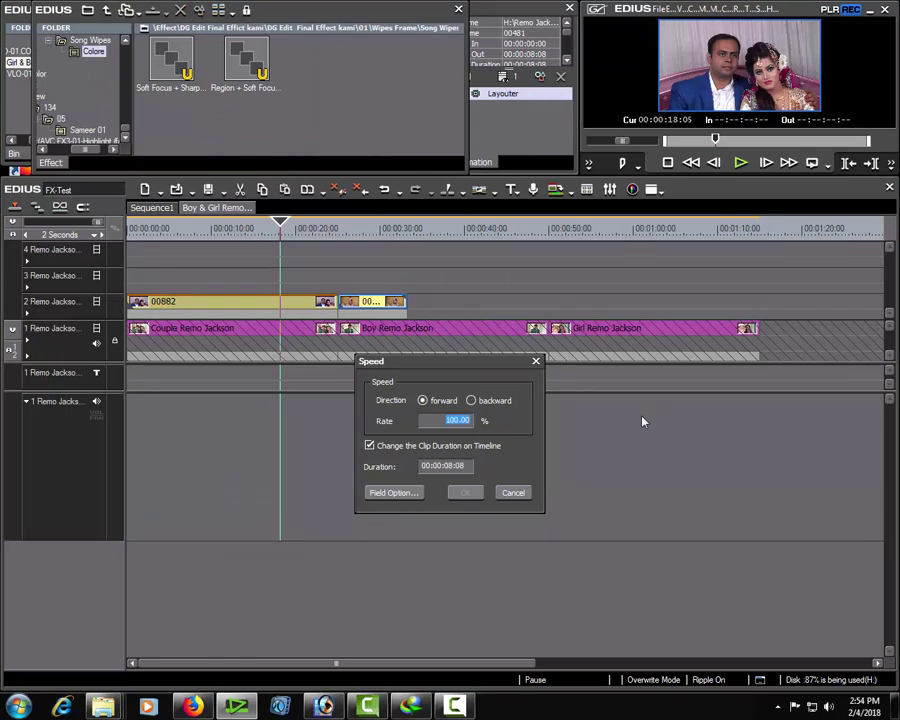
text(30)
key(Return)
drag(514, 230, 547, 247)
key(m)
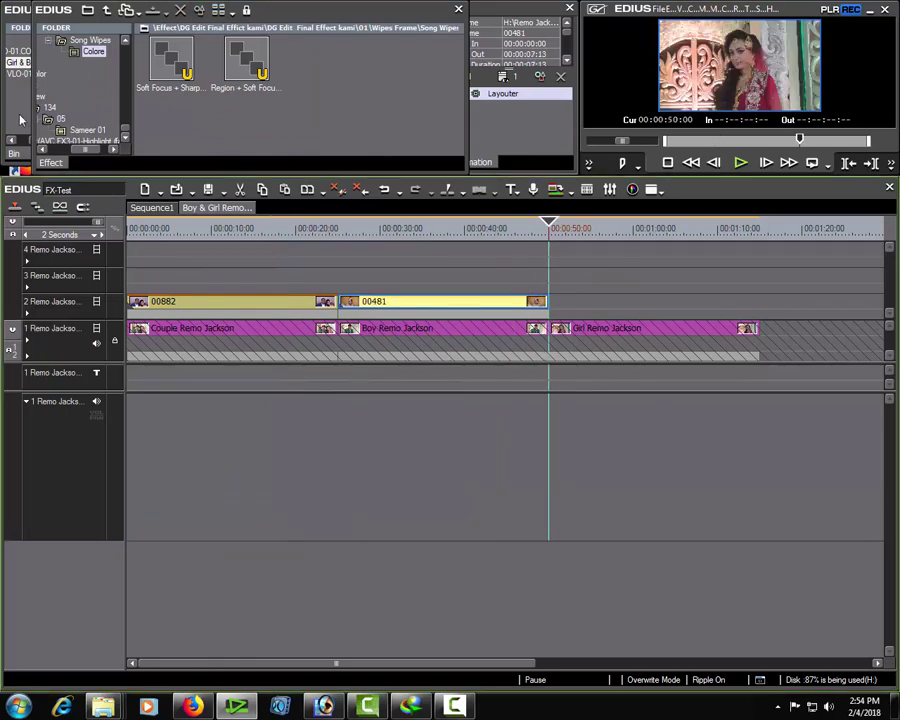
Step: Import the bride video clip 00756 from the May folder into the Girl & Boy bin folder
click(19, 114)
double_click(331, 90)
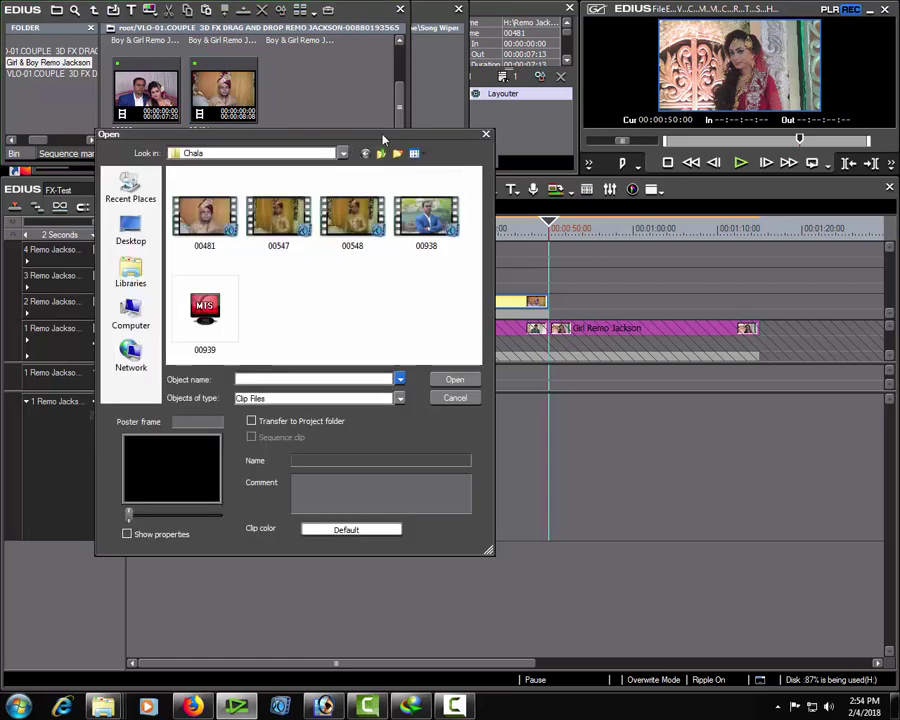
click(381, 153)
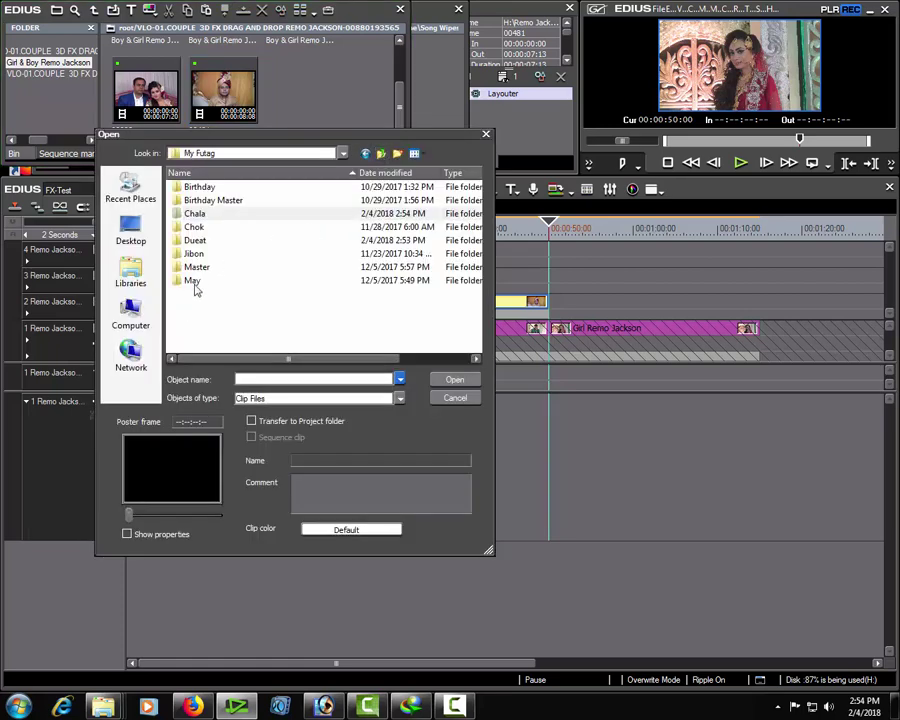
double_click(194, 282)
click(424, 154)
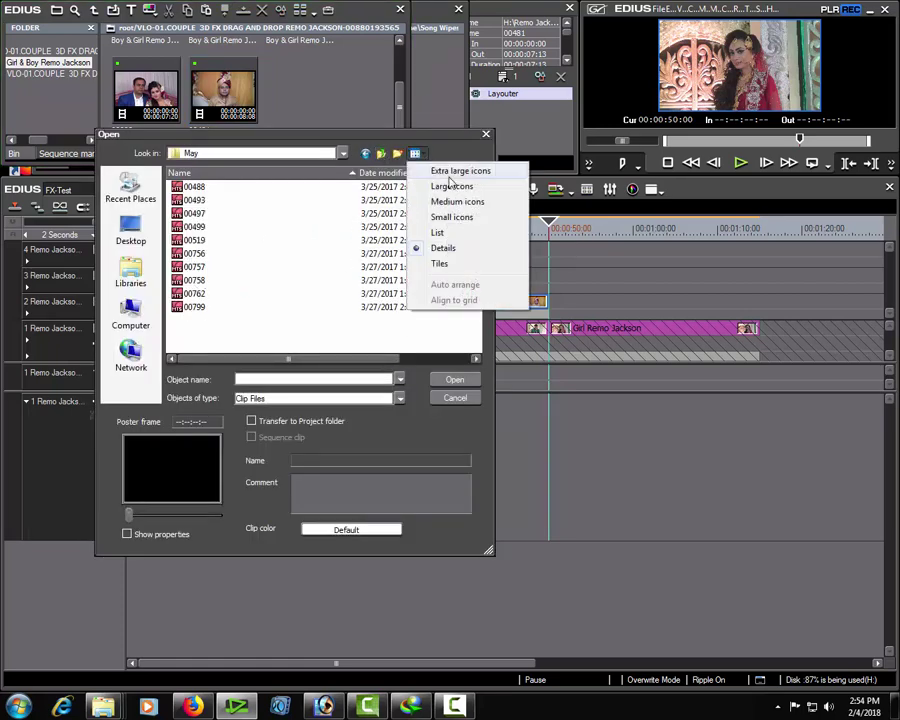
click(444, 186)
click(298, 207)
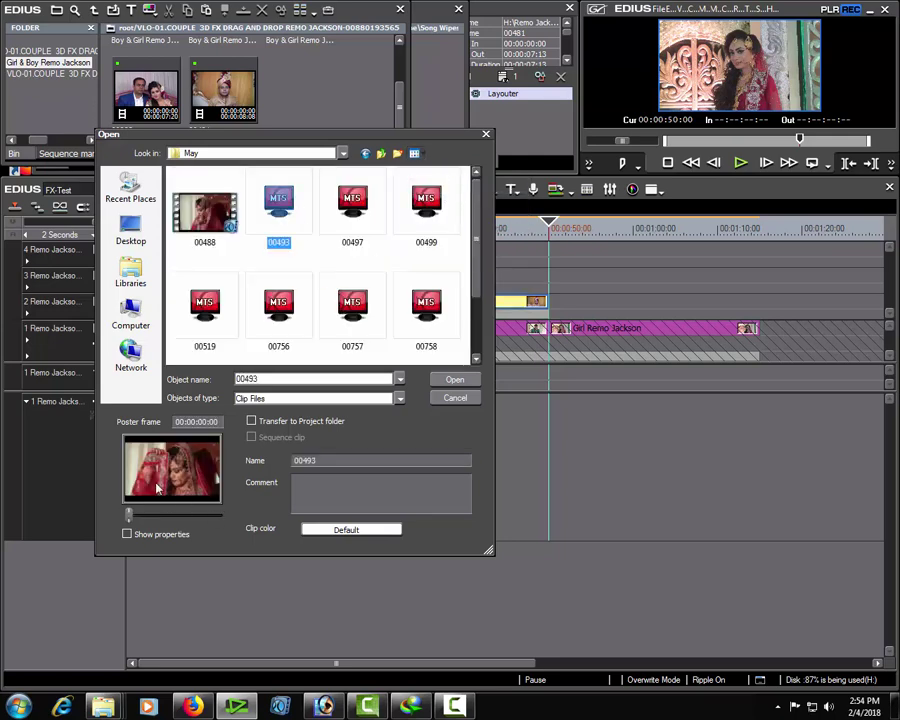
click(278, 305)
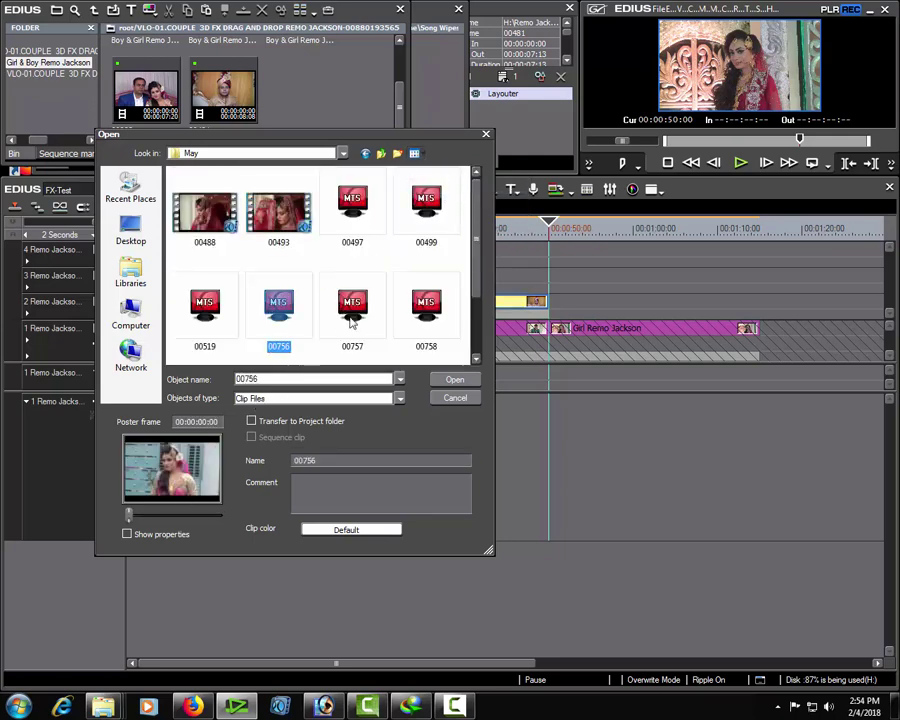
click(454, 379)
Step: Place clip 00756 on video track 2 above the Girl clip, slowed to 30% and trimmed to the Girl clip's end at 00:01:15:00
drag(317, 124, 580, 305)
key(alt+e)
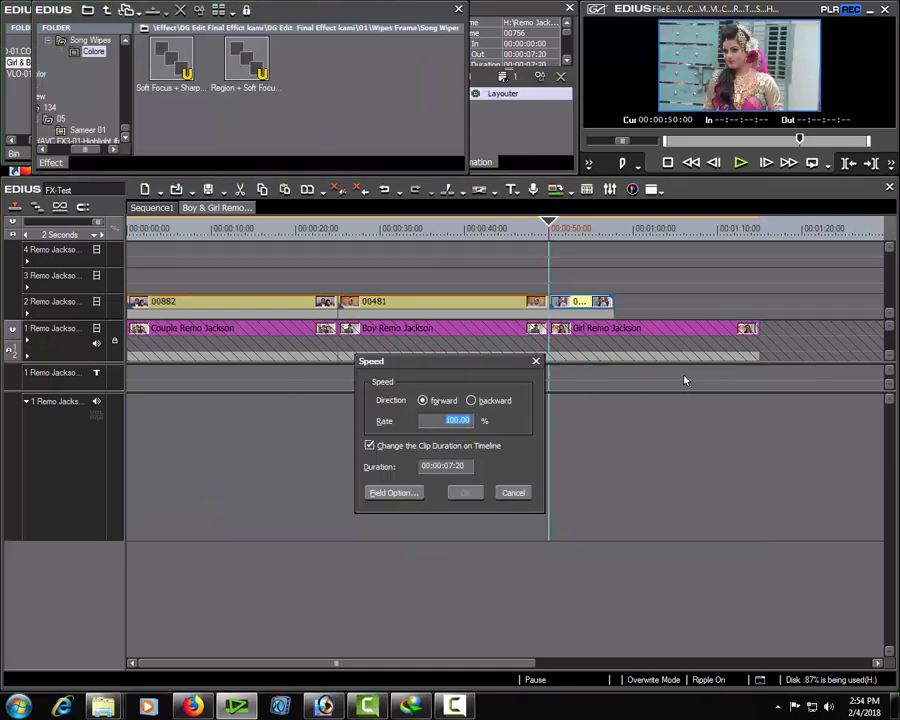
text(30)
key(Return)
click(713, 232)
drag(729, 236, 759, 243)
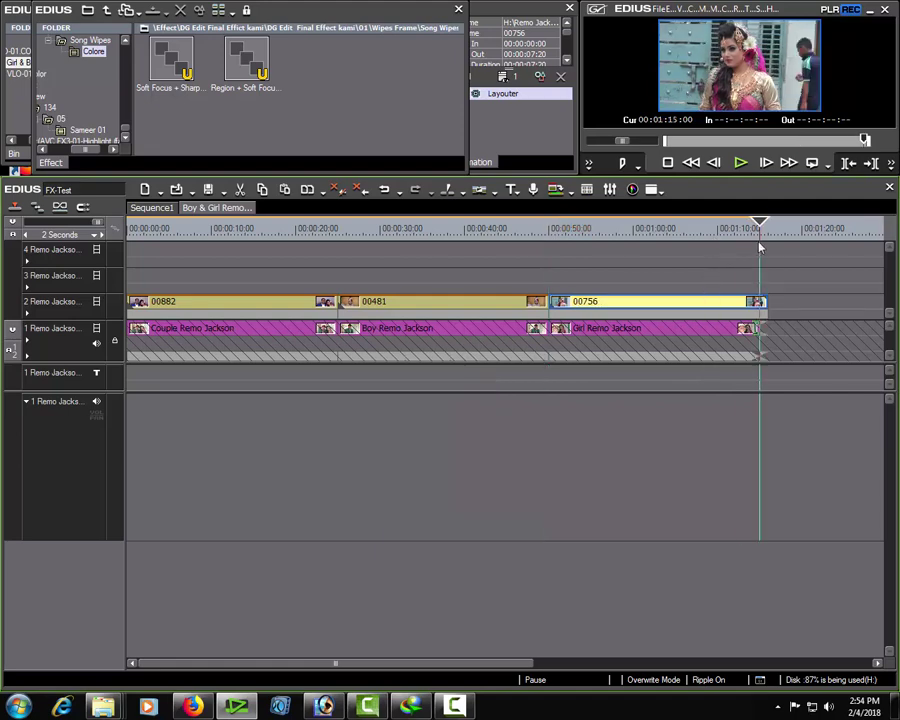
drag(765, 301, 759, 301)
drag(722, 232, 637, 245)
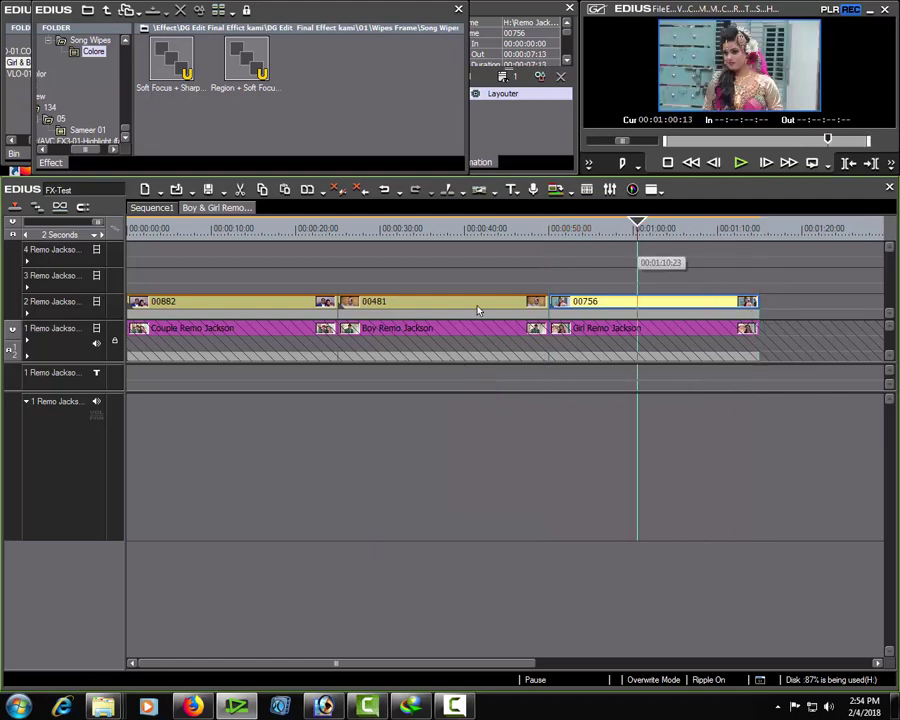
click(458, 231)
Step: In Sequence1, place the 18-3D FX effect from the VLO-01 Couple 3D FX bin folder on track 2V at 00:00:29:00
click(152, 208)
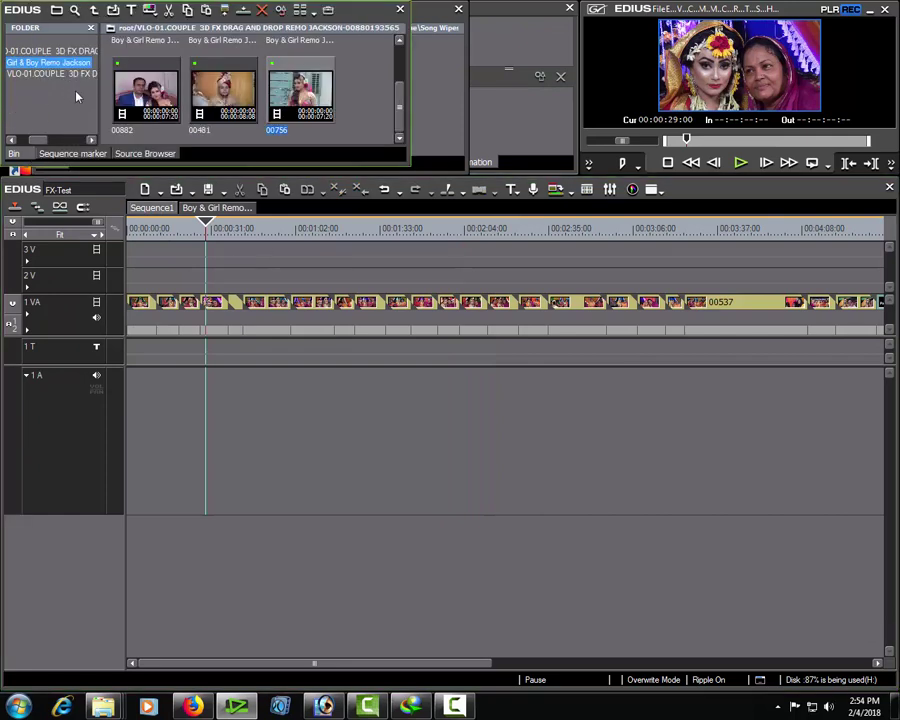
click(40, 73)
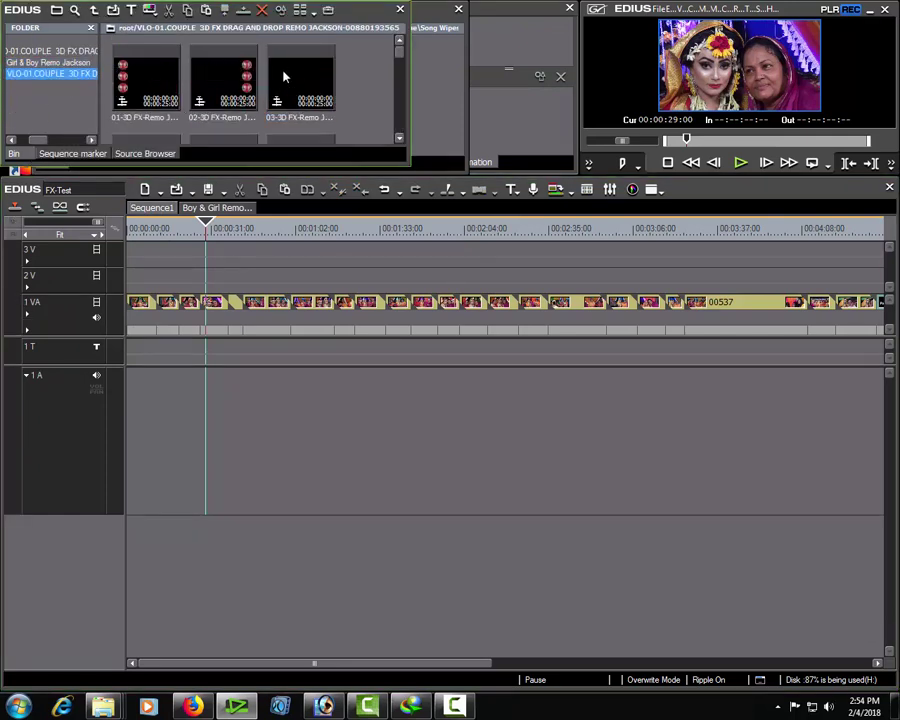
scroll(405, 84, down, 3)
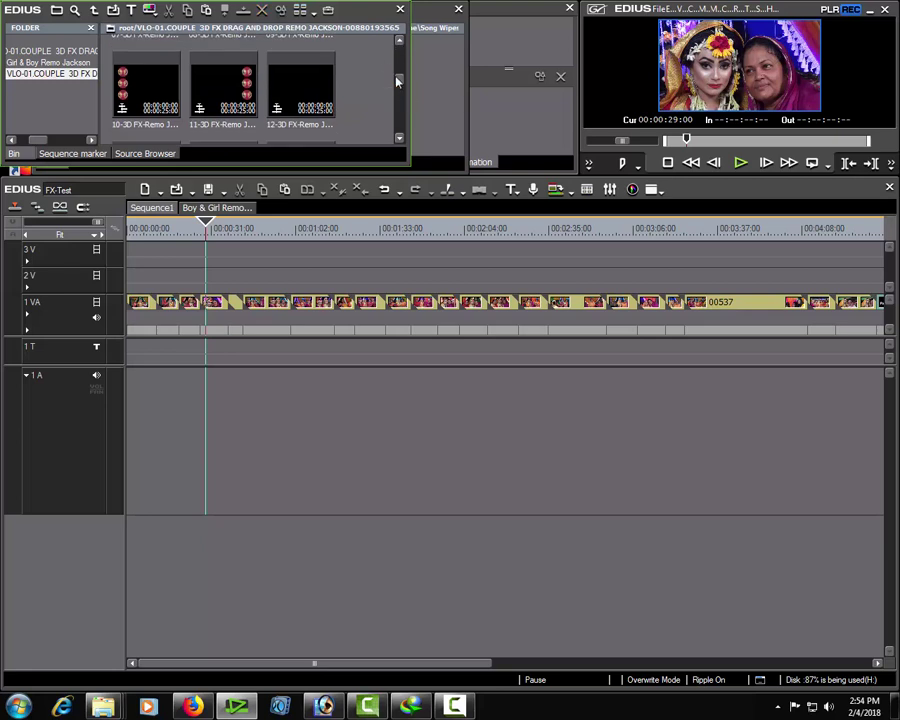
scroll(399, 88, down, 2)
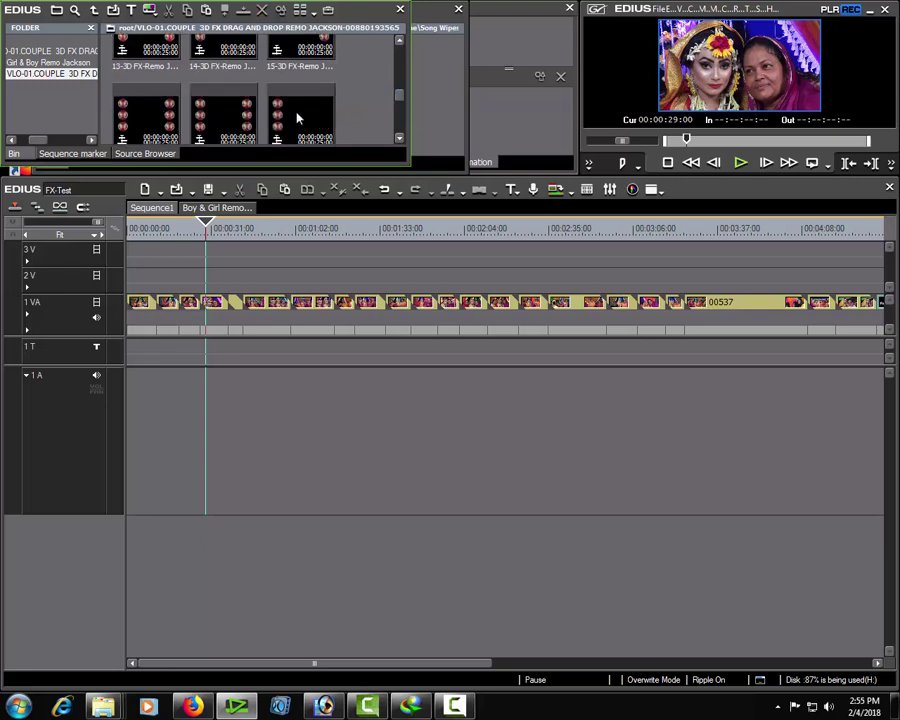
click(297, 116)
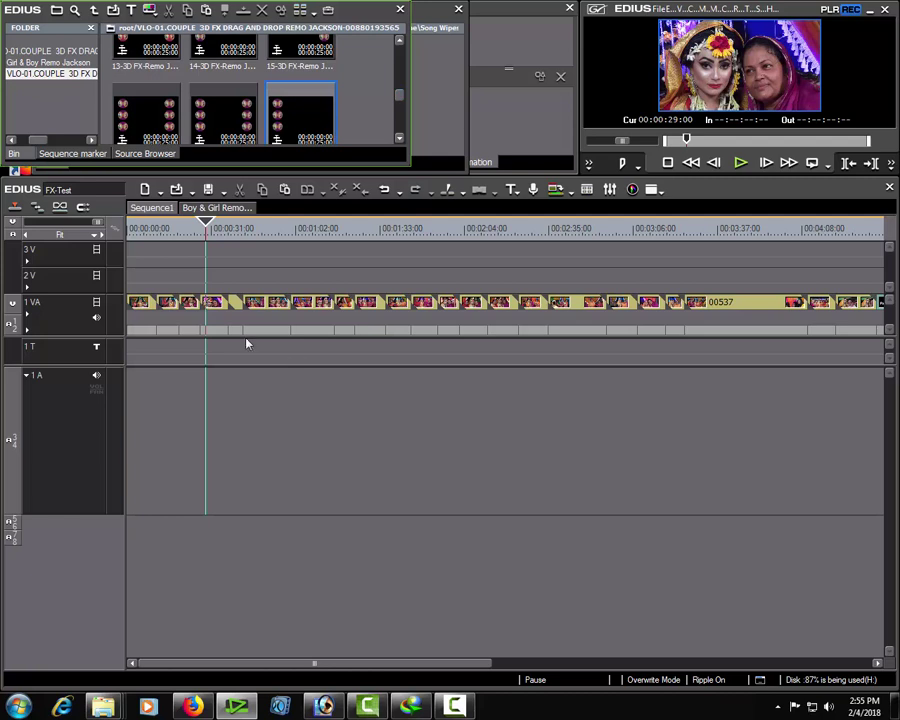
drag(265, 358, 268, 352)
drag(248, 280, 244, 237)
Step: Play the 18-3D FX effect over the wedding footage in full screen to check the replaced couple clips
click(242, 234)
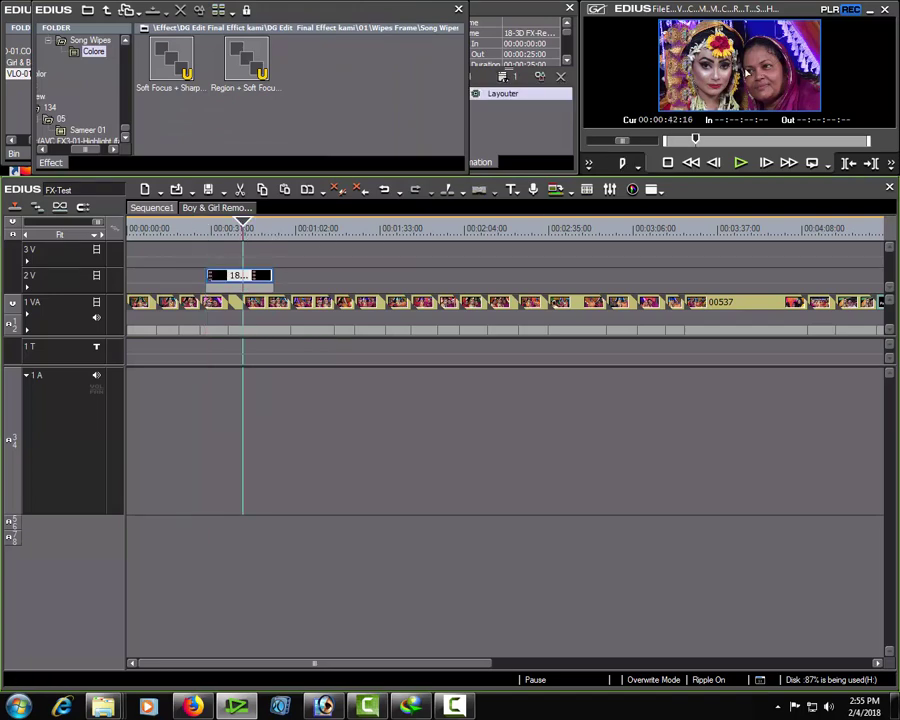
double_click(745, 72)
key(space)
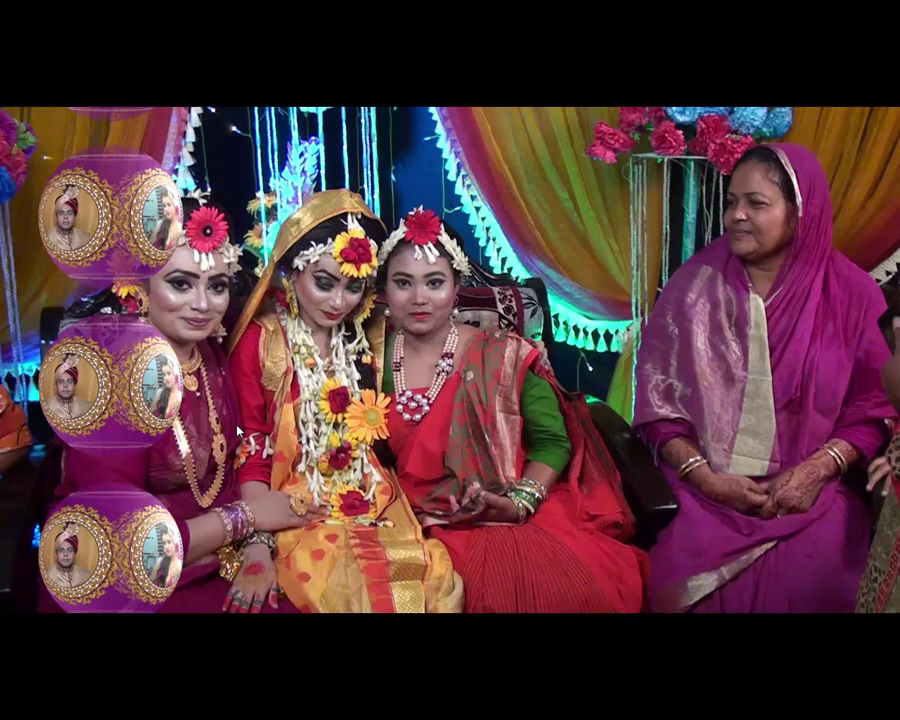
key(Escape)
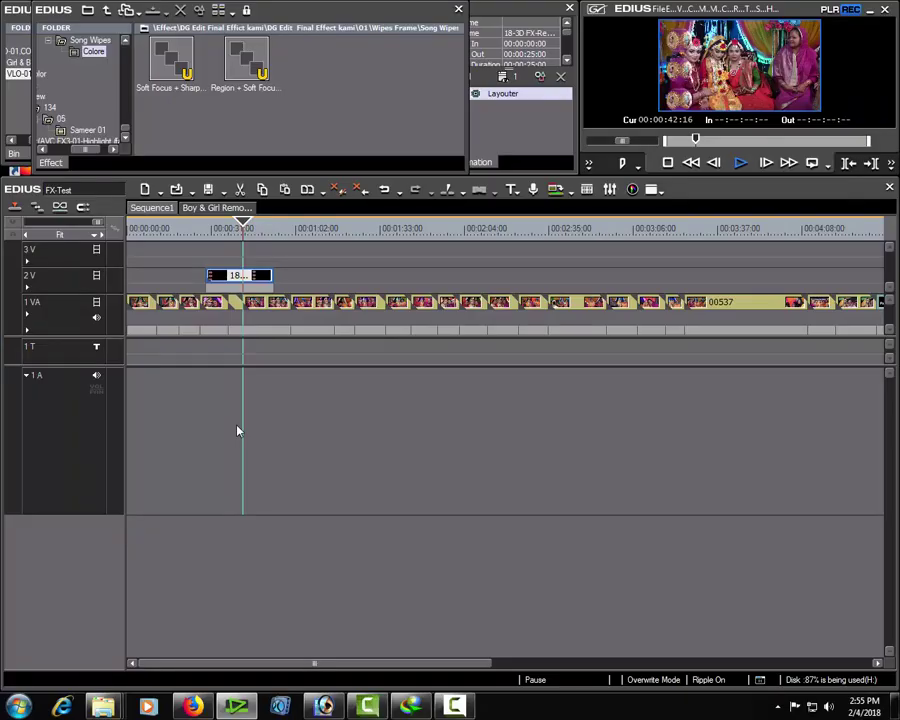
key(space)
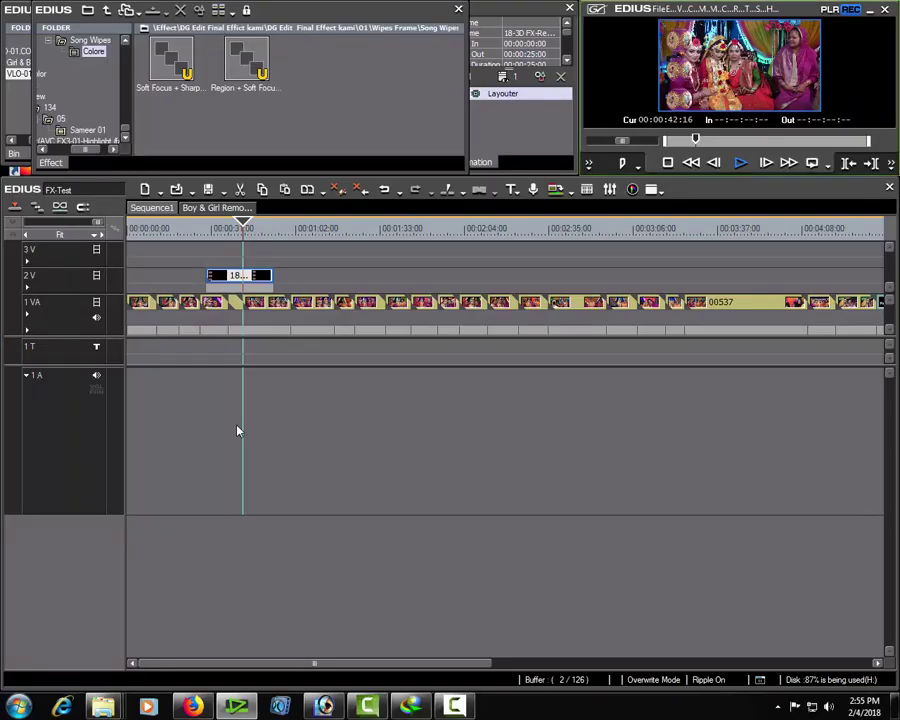
key(a)
key(a)
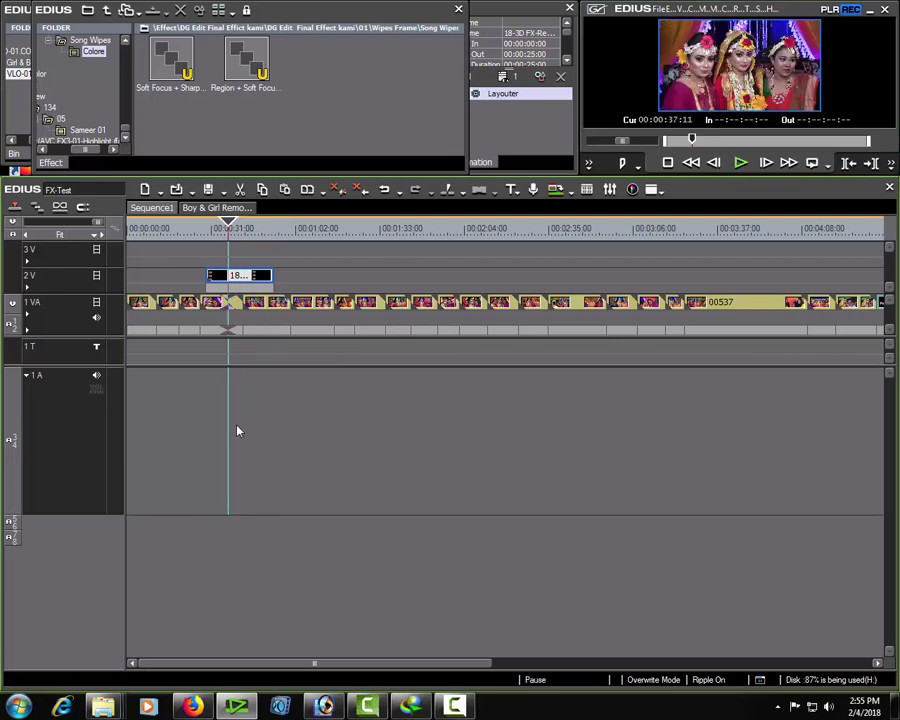
key(s)
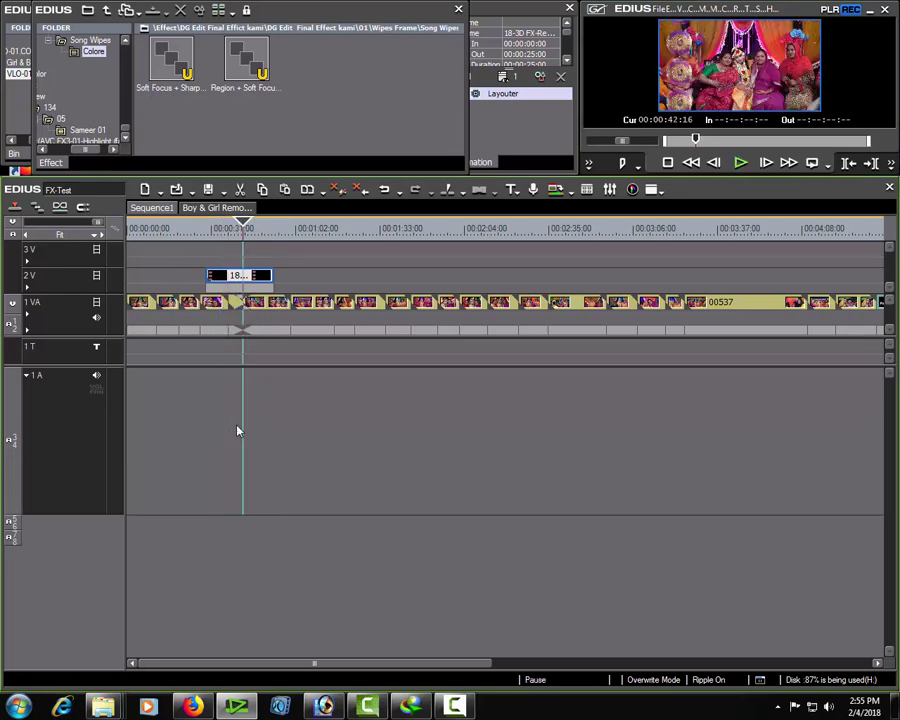
Step: Try to move the 18-3D FX clip 00:00:57:13 further along track 2V
drag(239, 275, 395, 279)
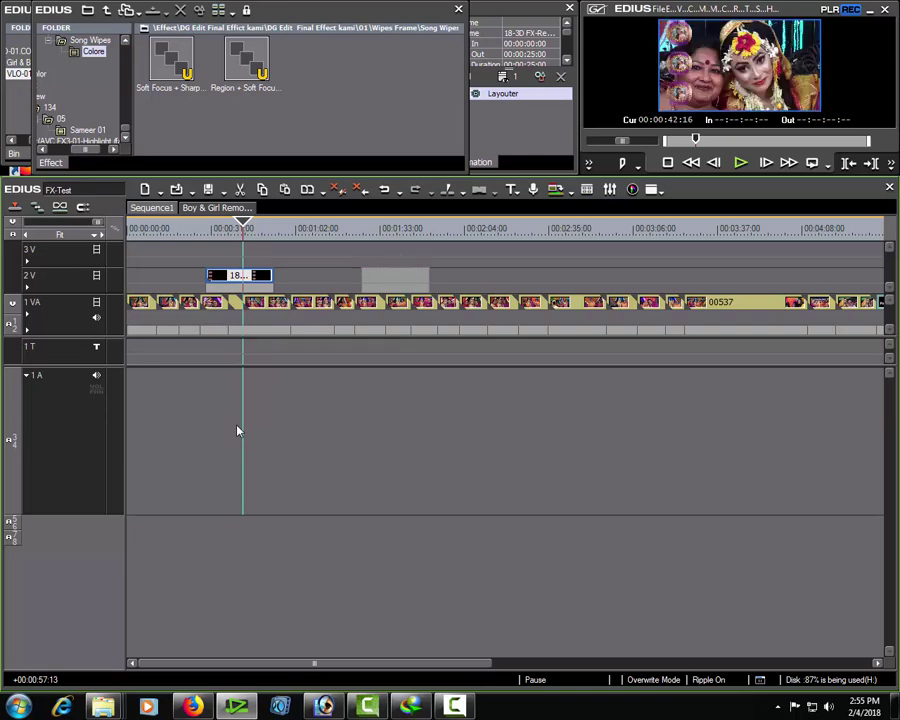
key(b)
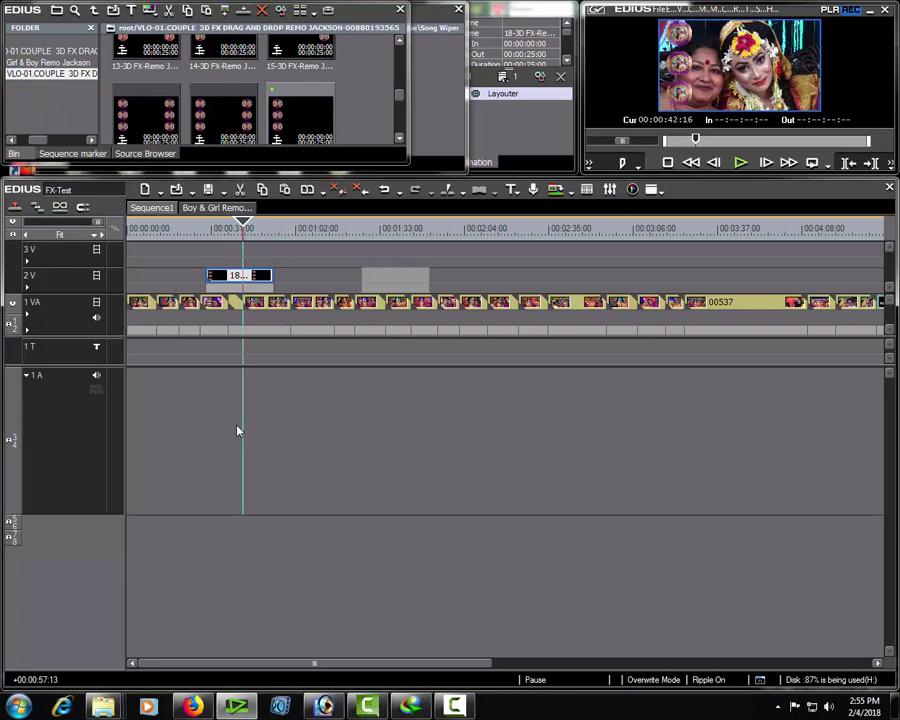
click(454, 706)
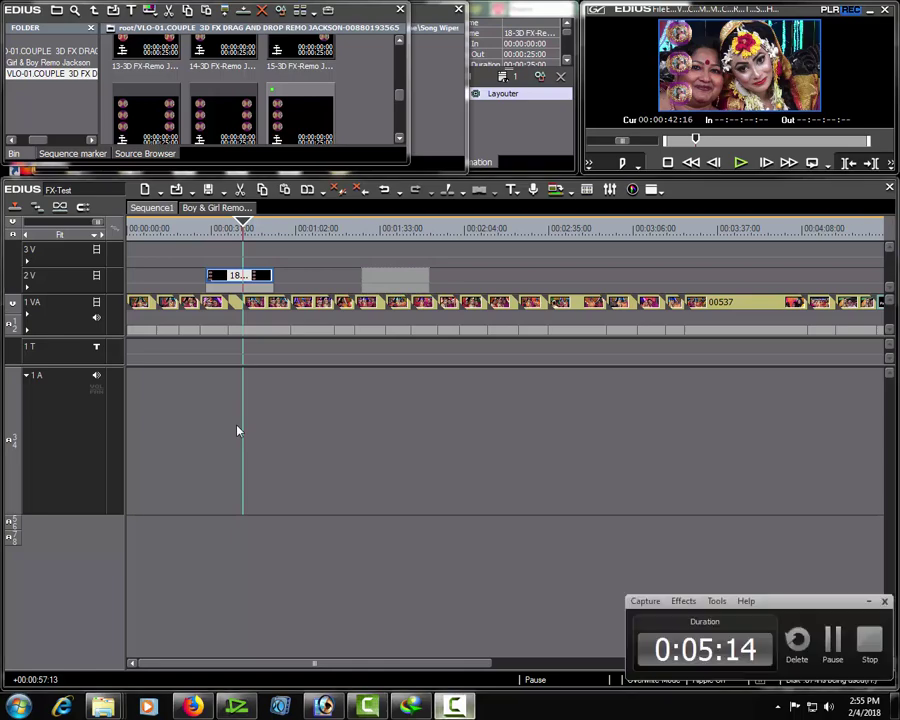
click(833, 648)
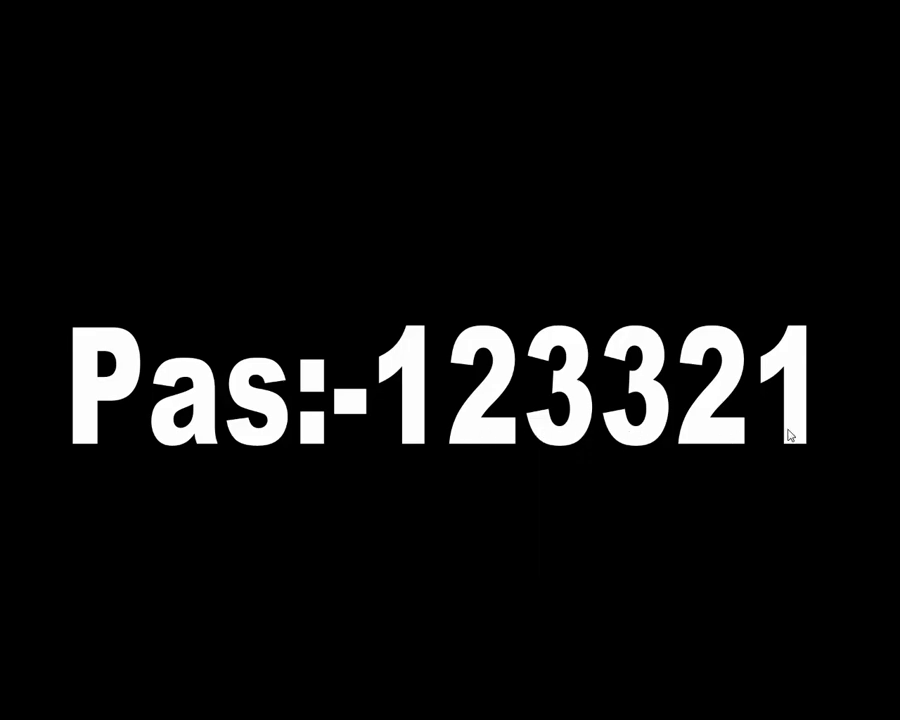
Step: Show the password title and the "Total 27 3D FX" title from the end of Sequence1 in full screen
key(Escape)
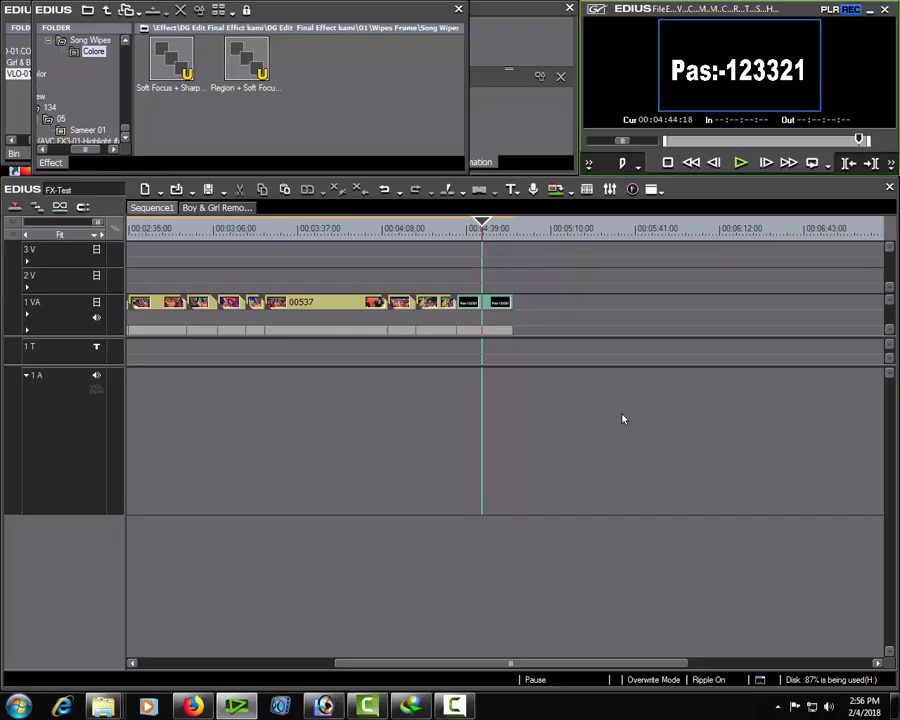
click(454, 705)
click(846, 665)
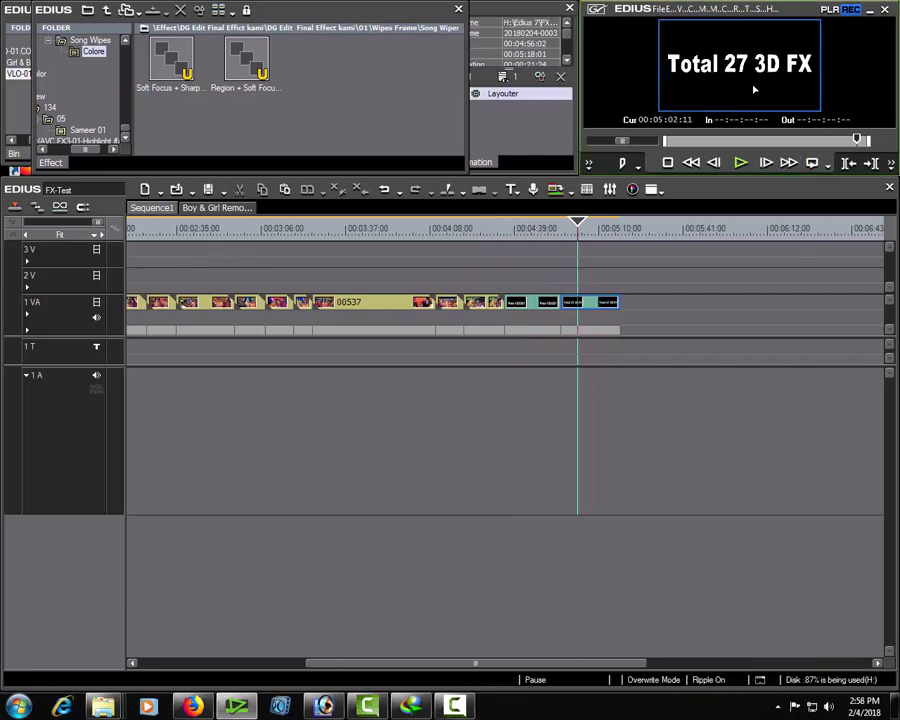
double_click(752, 79)
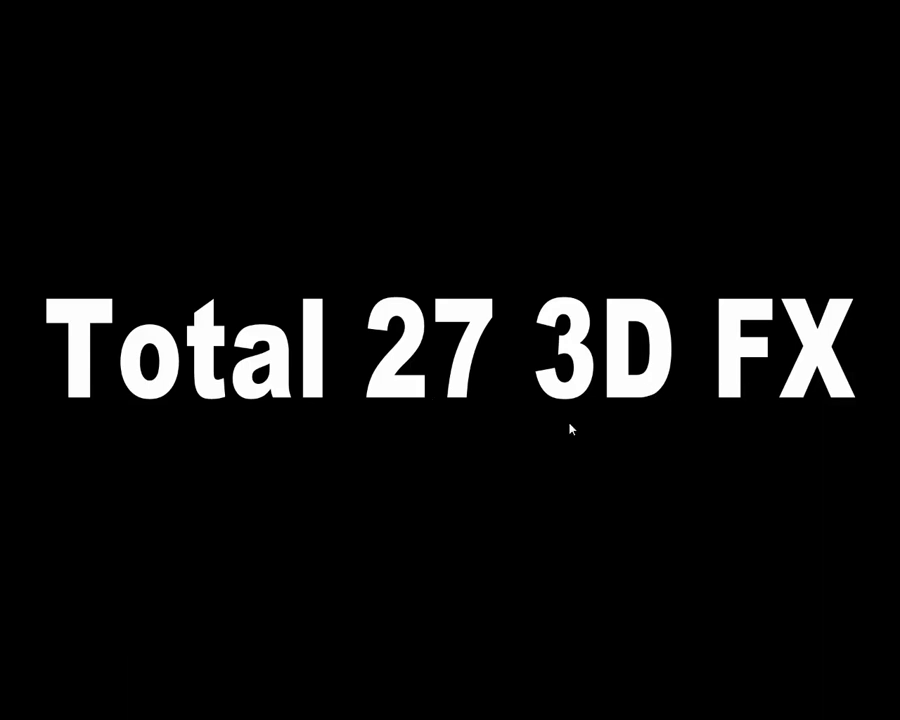
double_click(506, 301)
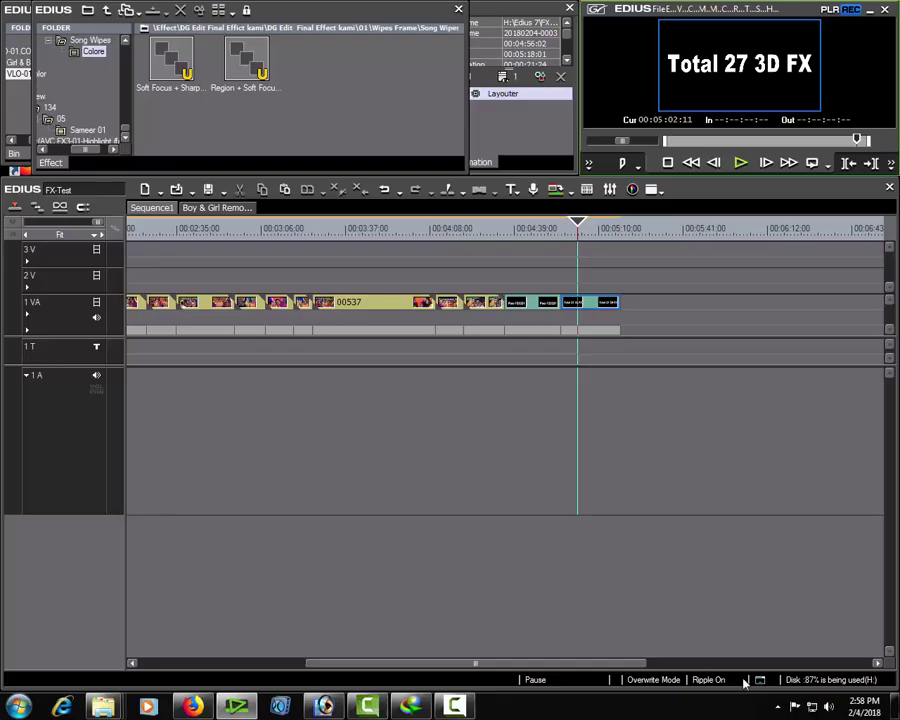
click(456, 706)
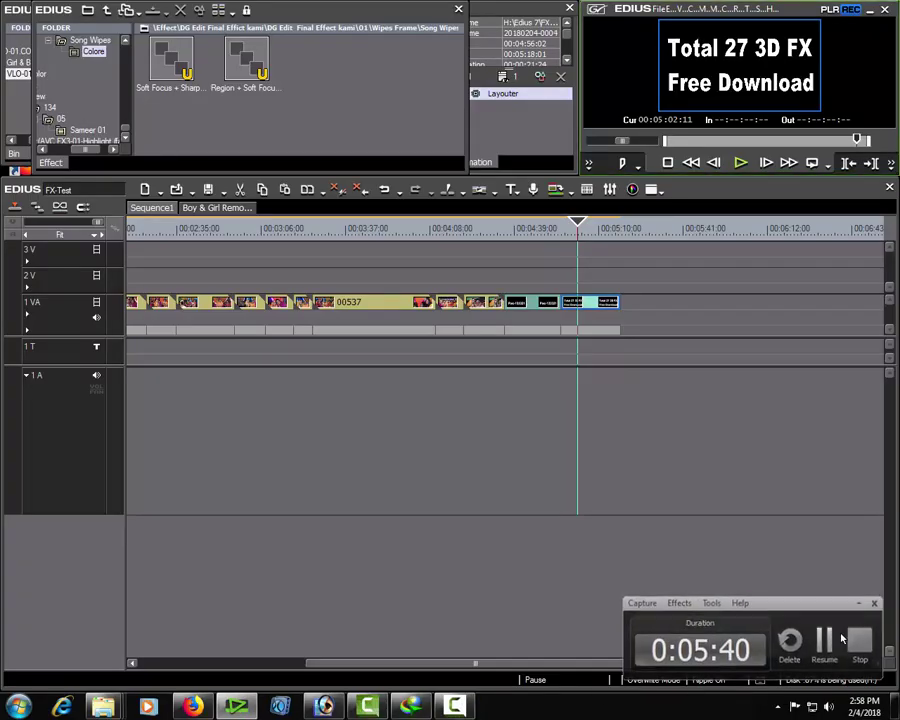
click(828, 643)
Step: Show the "Total 27 3D FX Free Download" title in full screen, followed by the password title
double_click(727, 78)
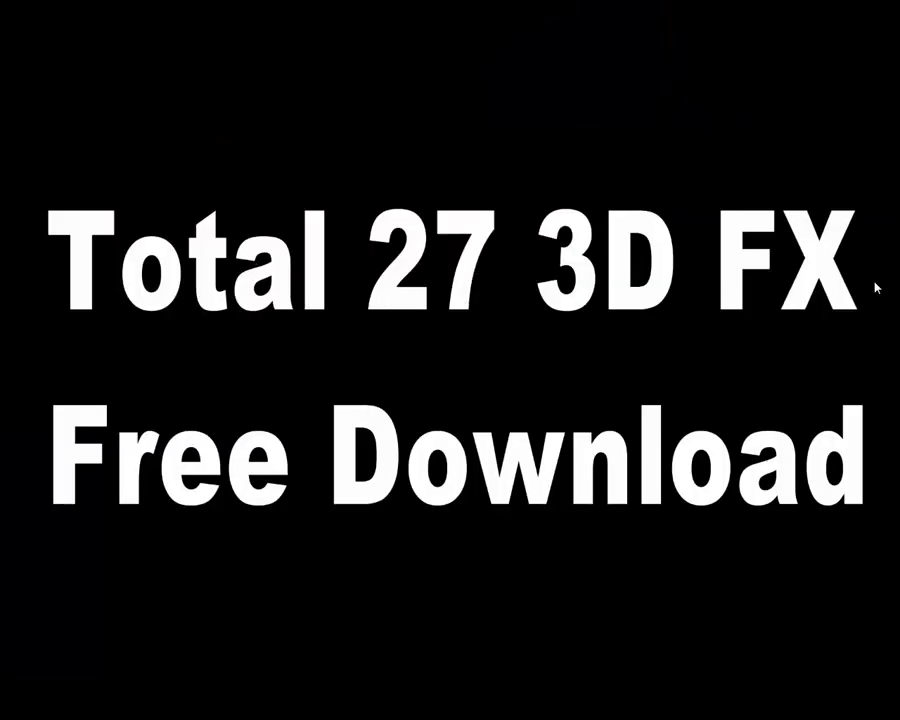
double_click(517, 302)
click(530, 234)
double_click(700, 88)
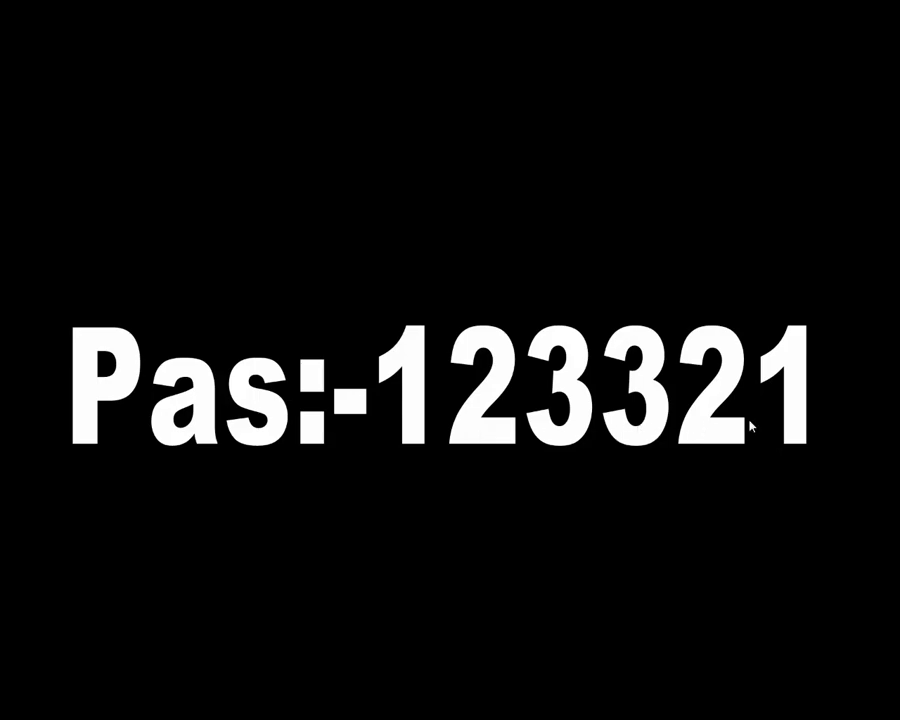
double_click(616, 351)
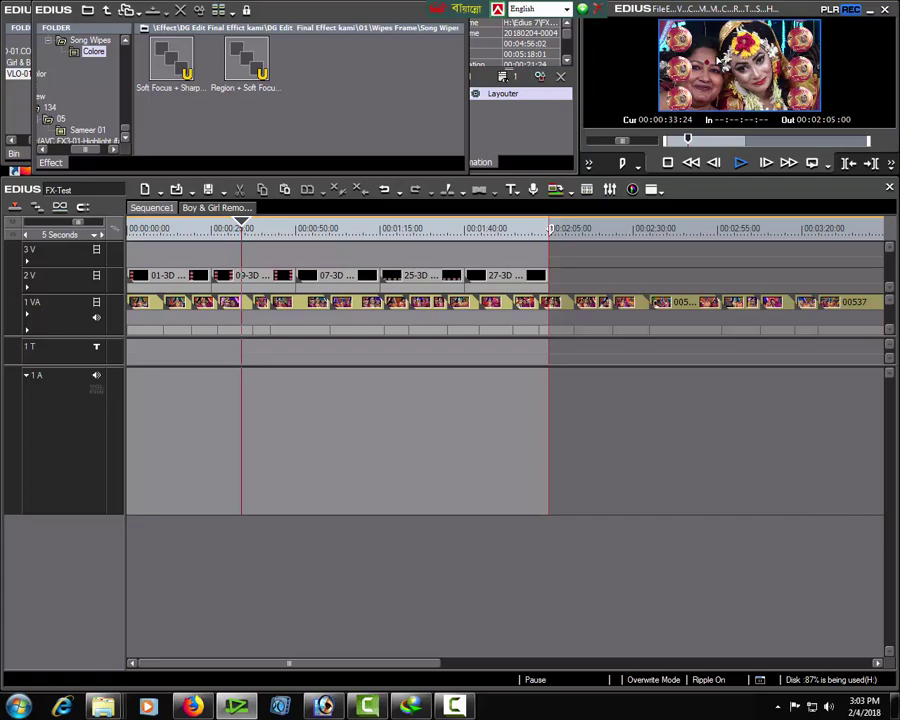
Step: Preview the 09-3D FX effect over the wedding footage in full screen at about 00:00:34
double_click(716, 60)
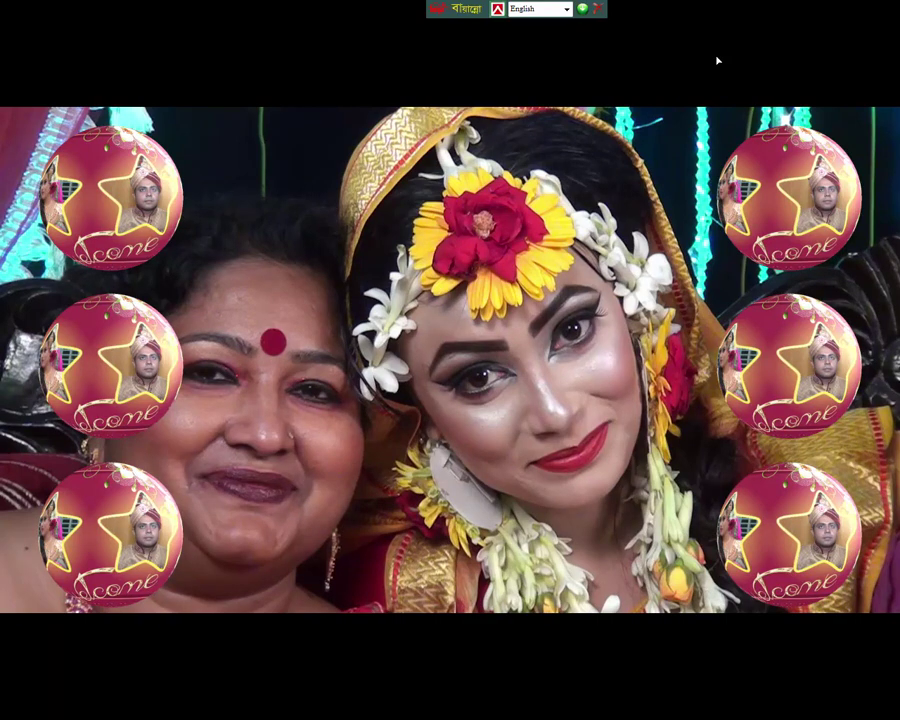
double_click(716, 60)
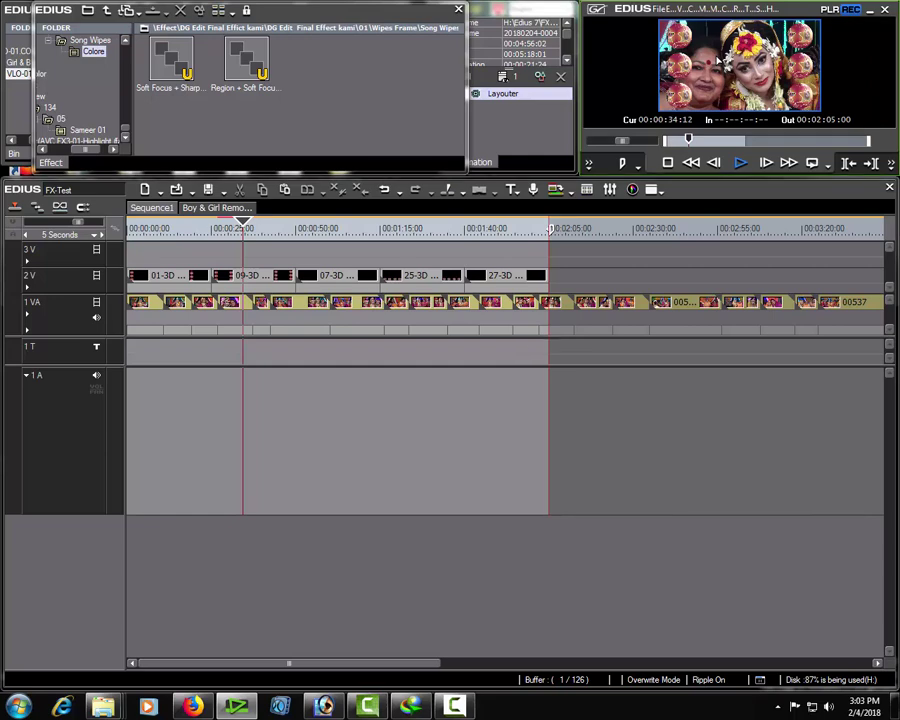
Step: Preview the 3D FX effects over the wedding footage in full screen and return to the closing titles of Sequence1
key(F10)
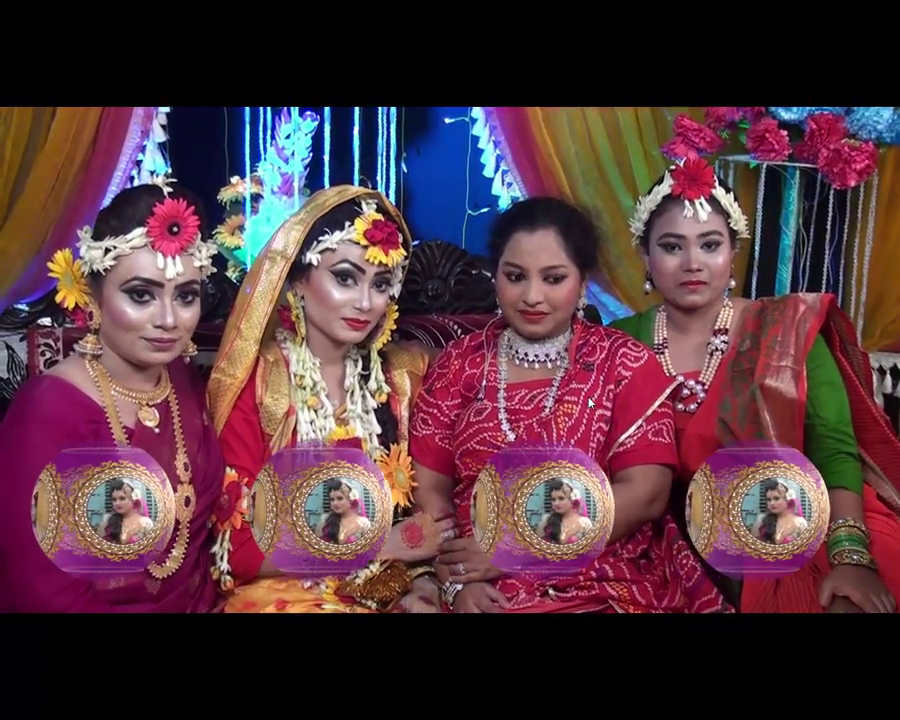
key(space)
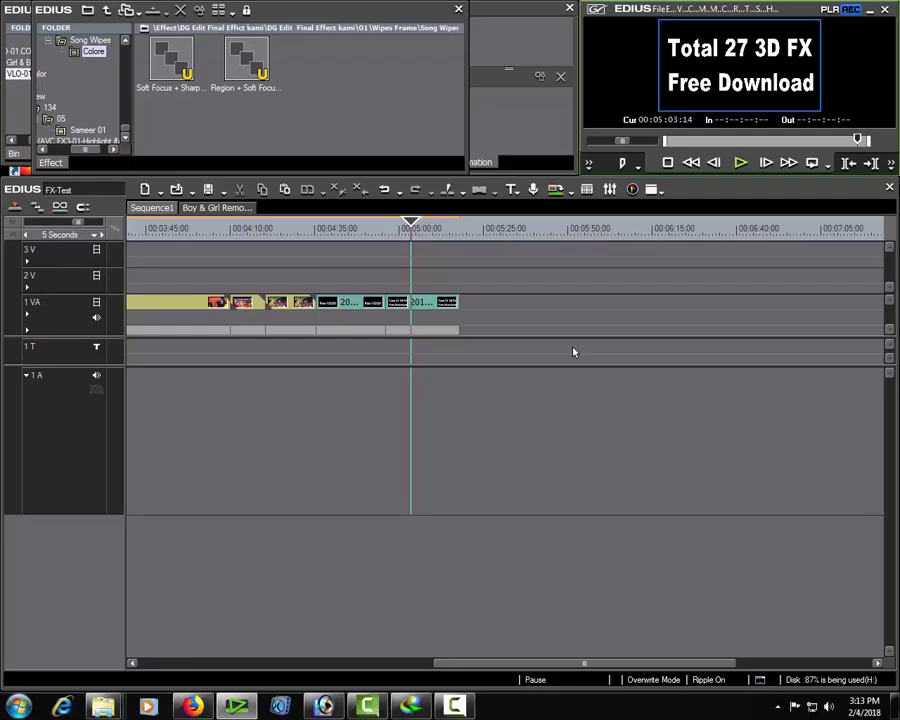
click(350, 229)
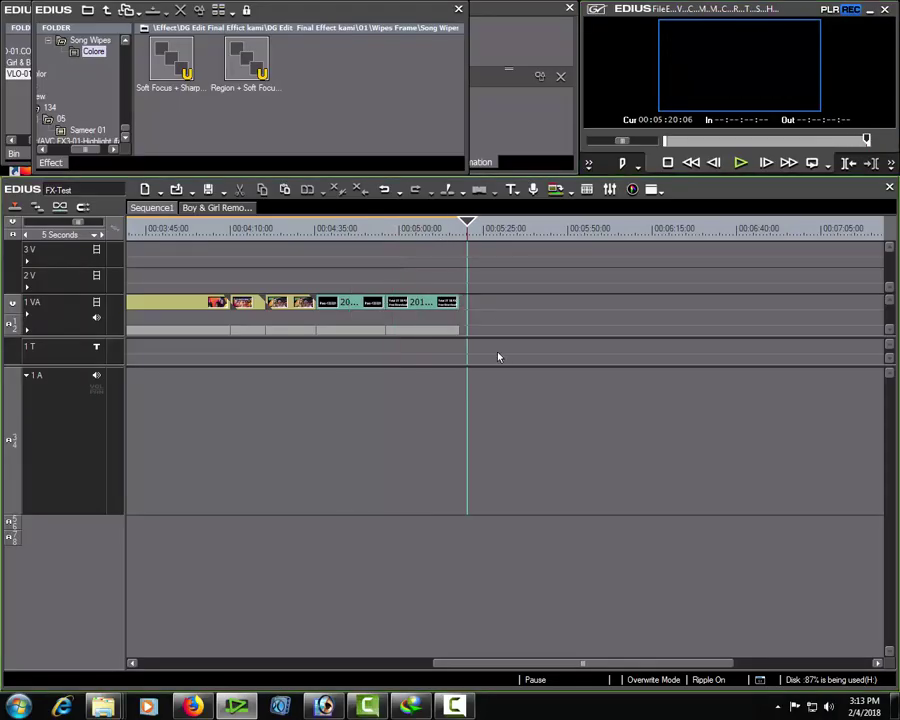
Step: Create a Quick Titler title on track 1T at about 00:05:20:06, past the last clip, with the text "Thanks"
right_click(499, 357)
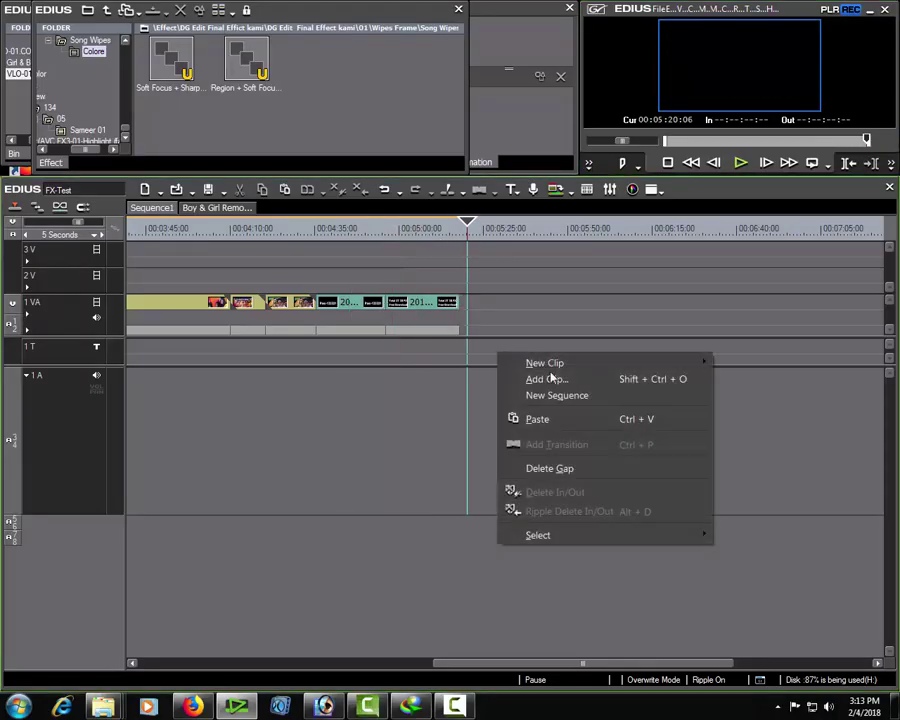
mouse_move(546, 363)
click(740, 396)
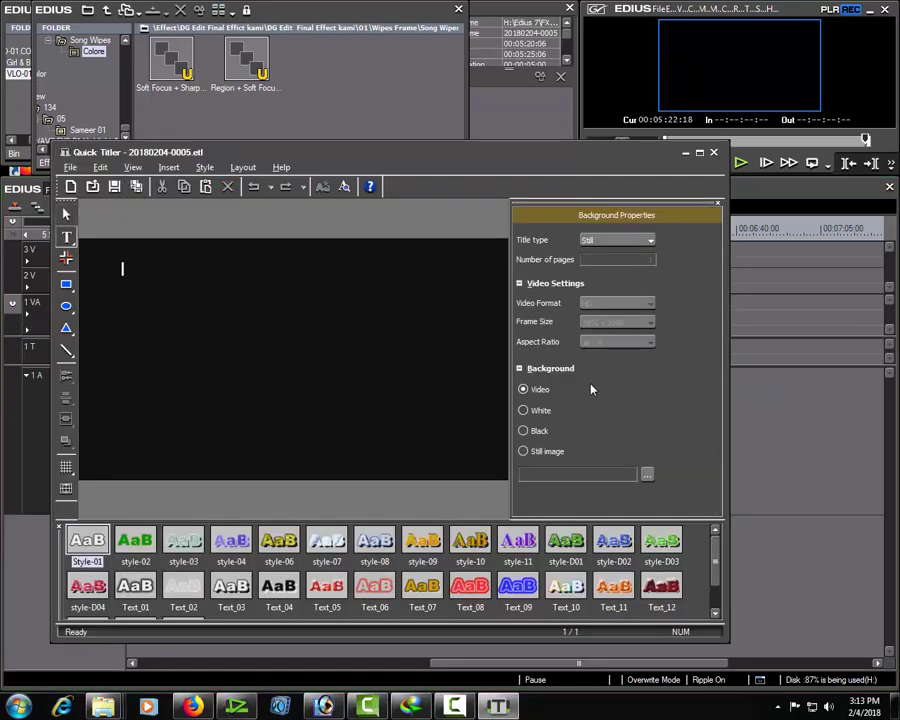
text(Than)
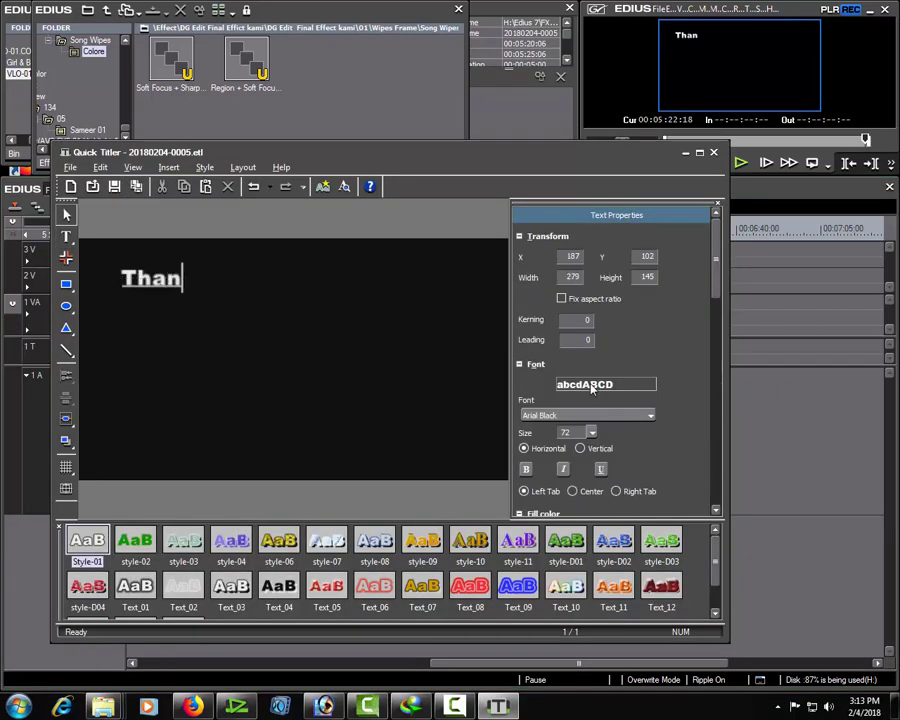
text(ks)
Step: Enlarge the "Thanks" text to about 1409 by 449, place it near the middle of the frame, and close the saved title
click(193, 292)
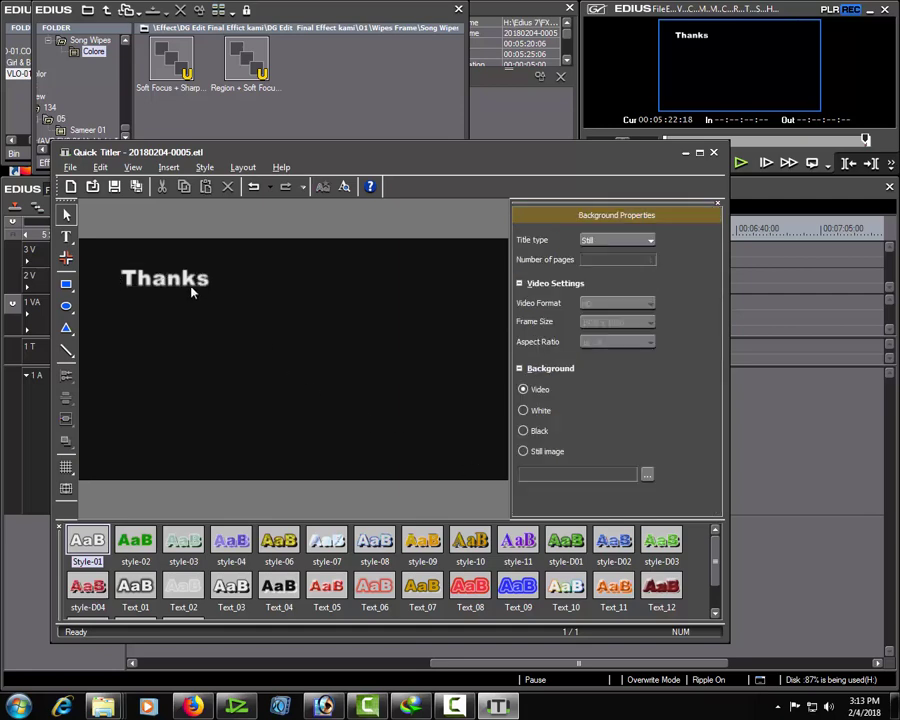
click(193, 290)
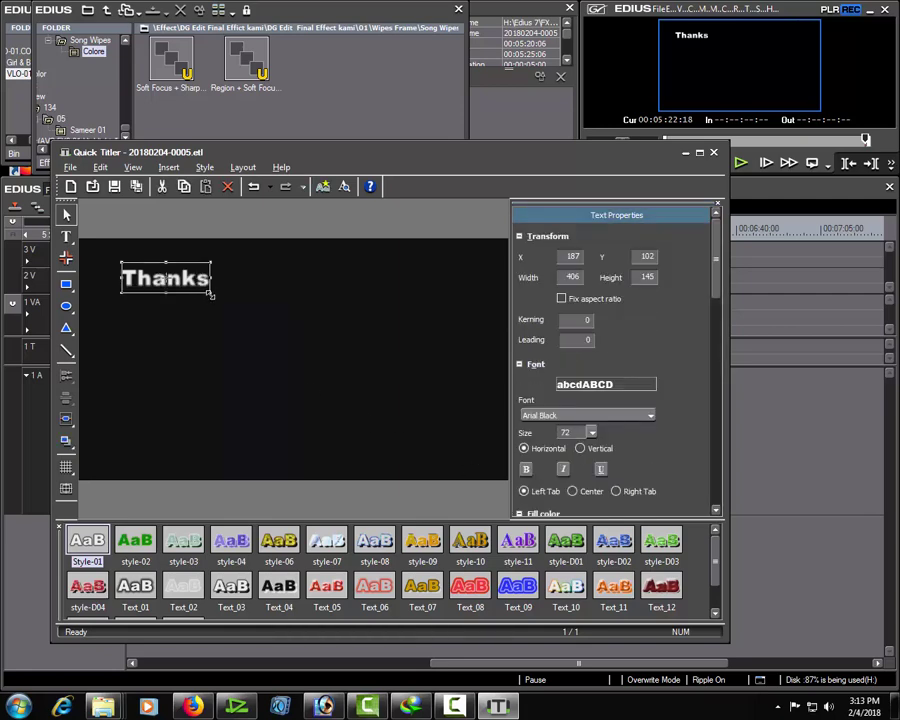
drag(212, 296, 324, 383)
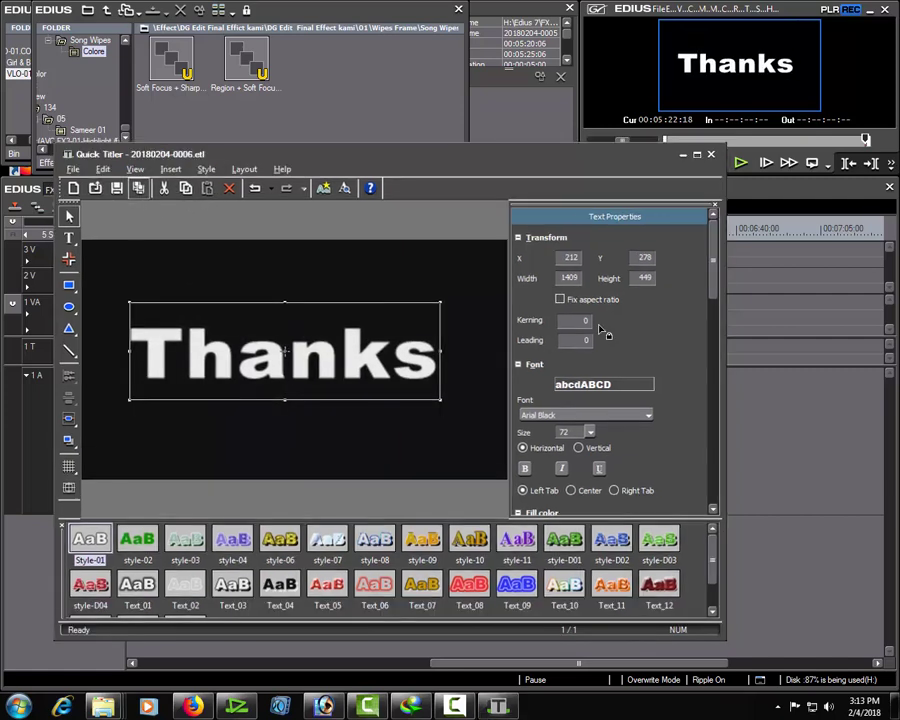
click(711, 154)
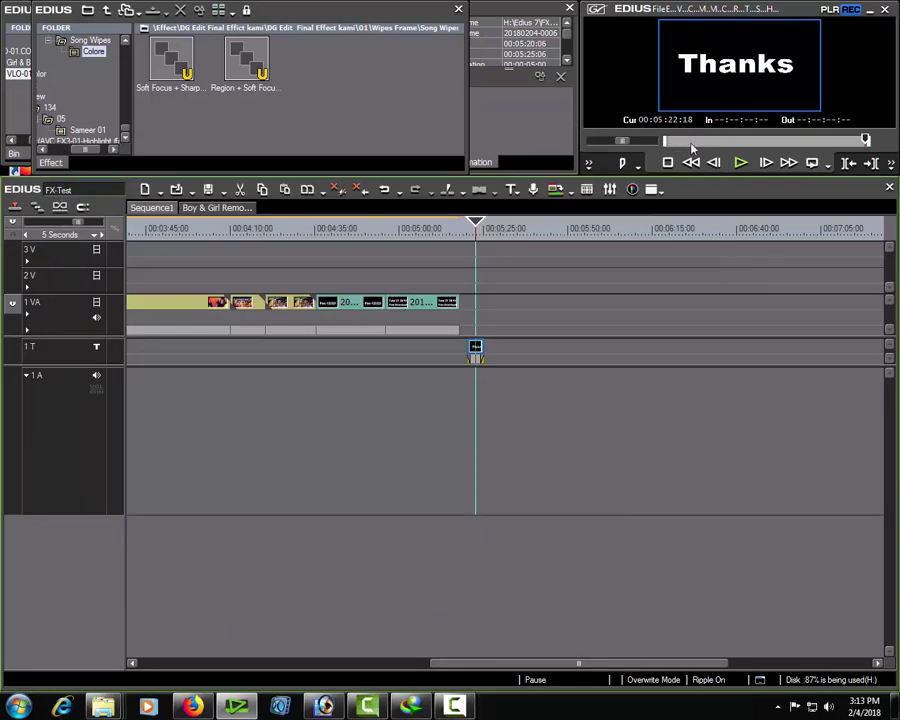